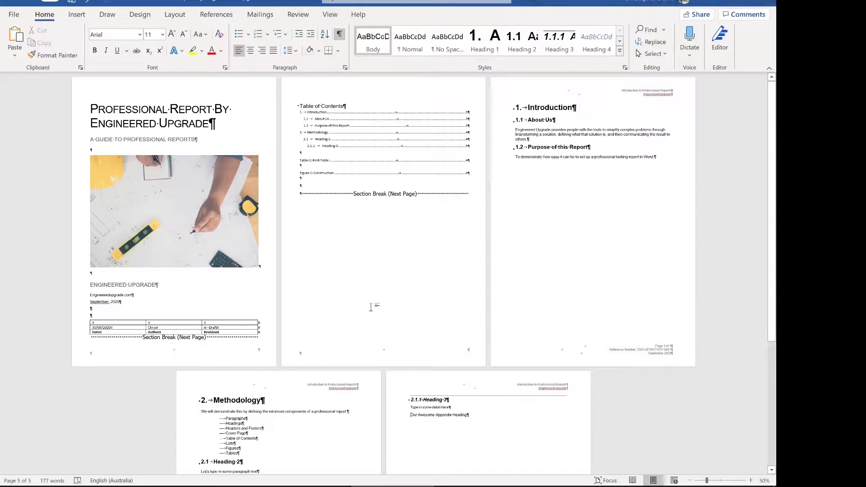
Step: Start defining a new multilevel list for the "Our Awesome Appendix Heading" line on the last page, with the extended options shown
scroll(368, 359, "down", 5)
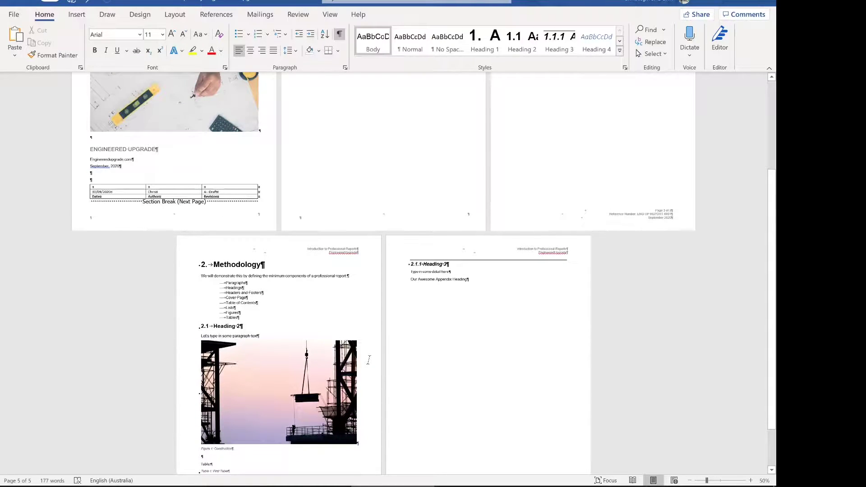
scroll(482, 285, "up", 9)
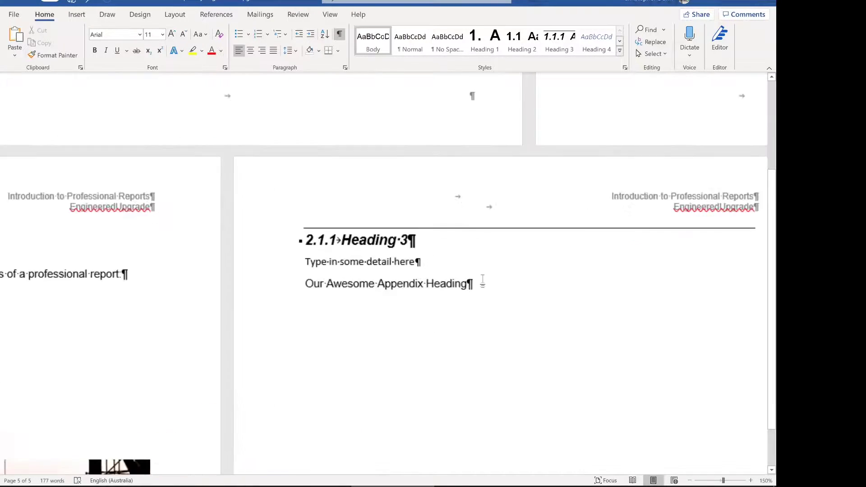
left_click(482, 279)
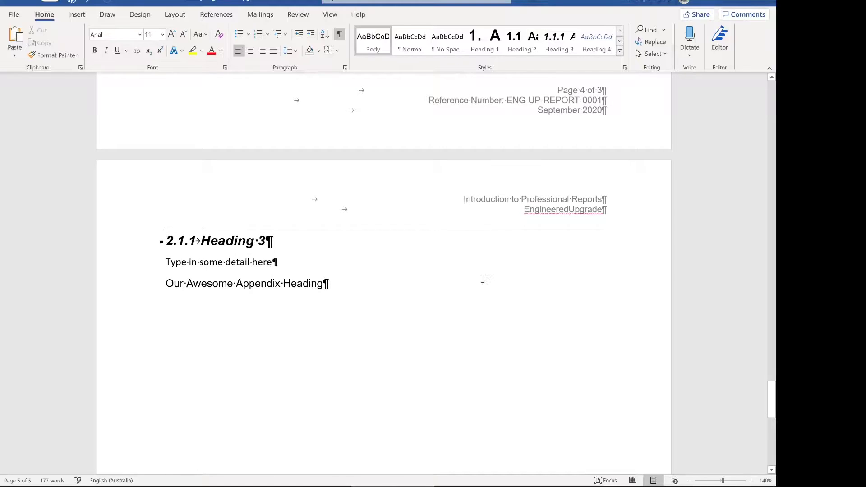
left_click_drag(482, 280, 170, 282)
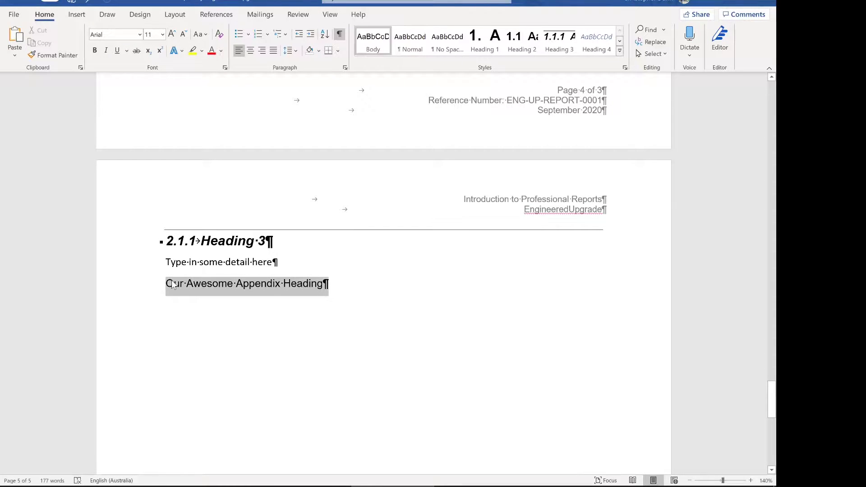
left_click(286, 40)
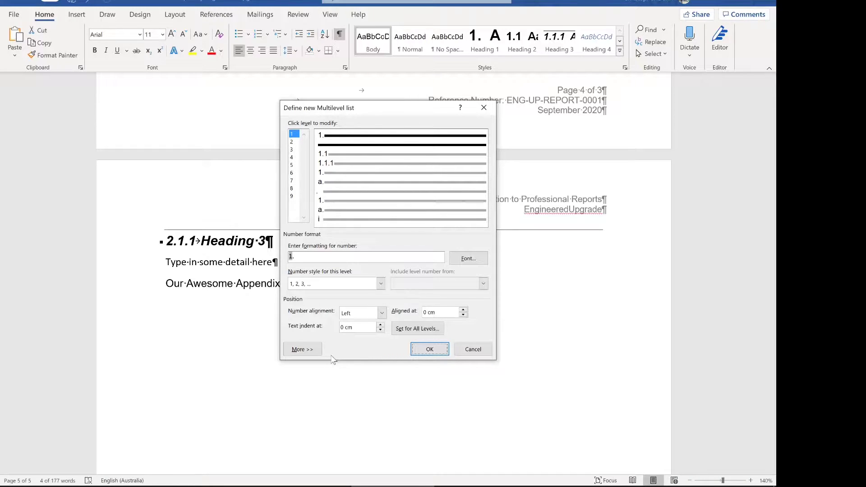
left_click(313, 349)
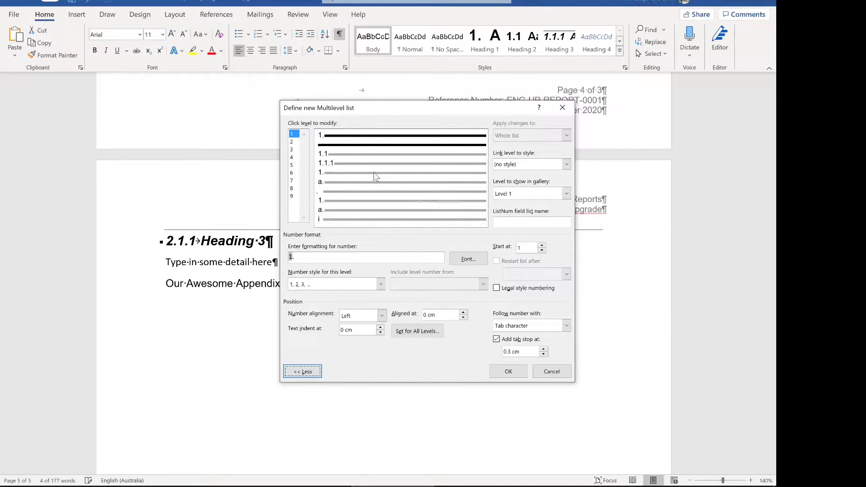
Step: Set the level 9 number format to the text "Appendix " followed by the A, B, C, … number style
left_click(292, 197)
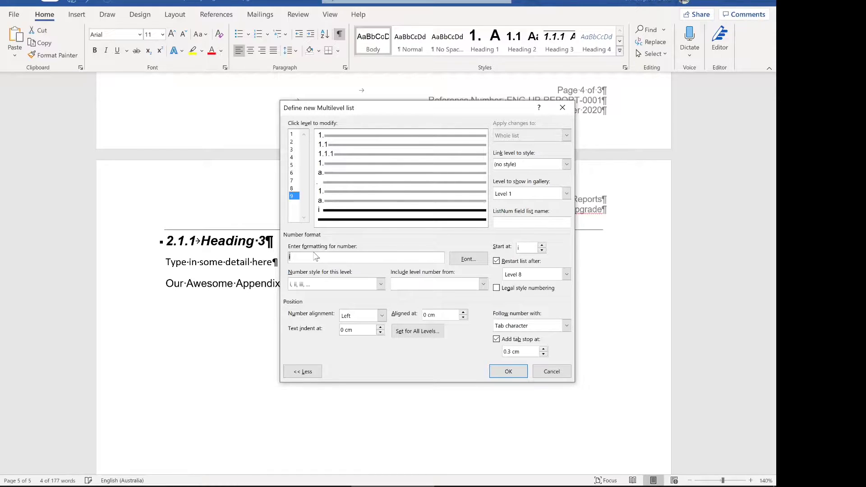
key("BackSpace")
type("Appendix")
left_click(381, 284)
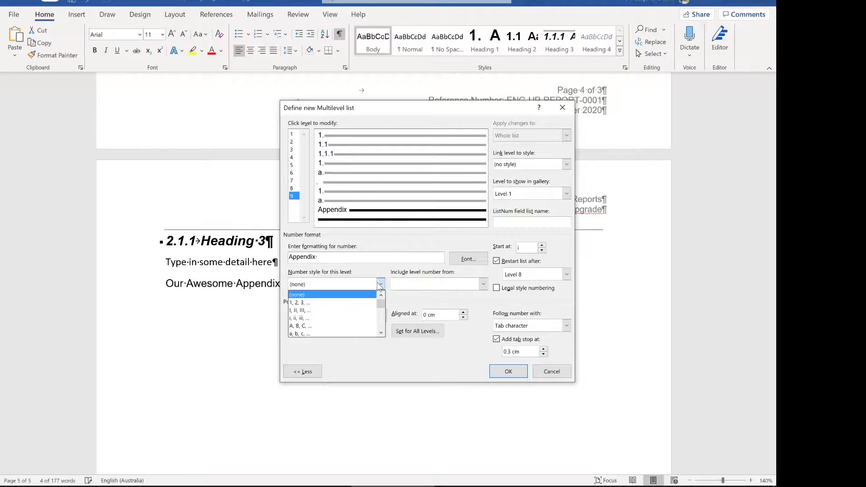
left_click(354, 326)
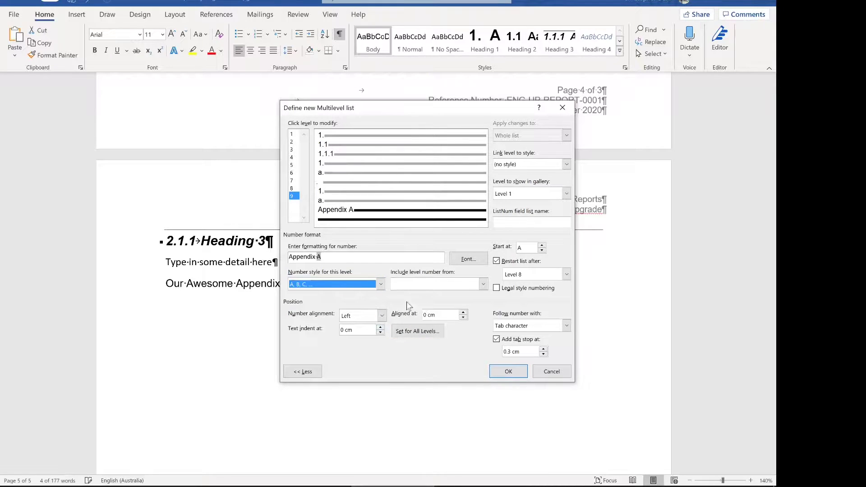
Step: Accept 0 cm positions and indent for all levels, link level 9 to the Heading 9 style, and confirm the list
left_click(414, 333)
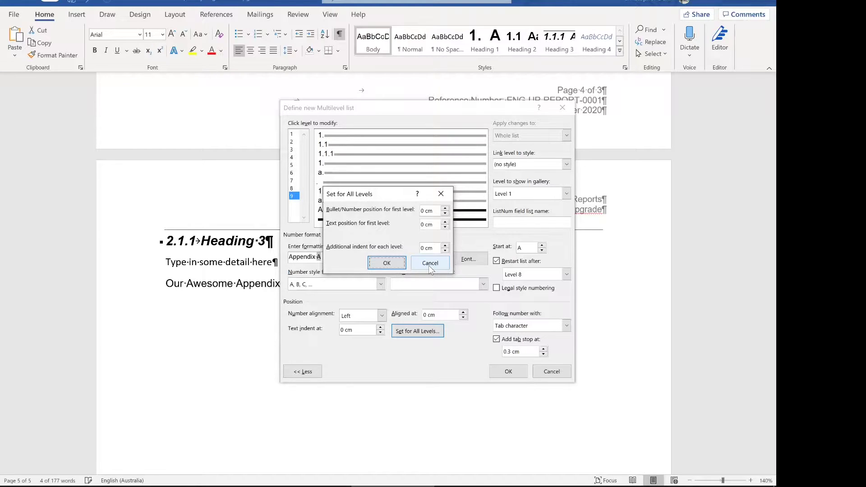
left_click(389, 265)
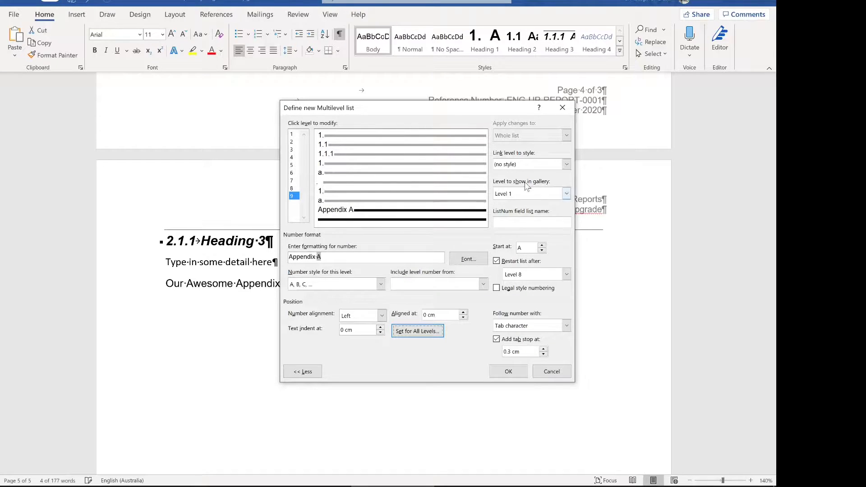
left_click(567, 165)
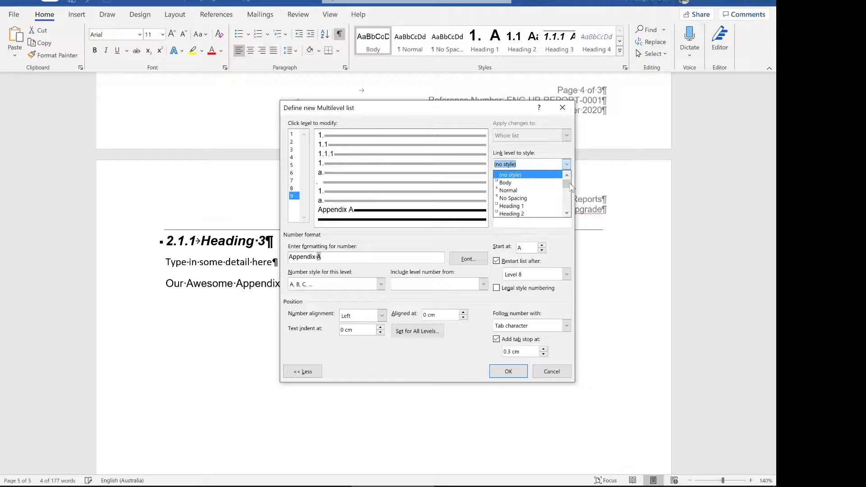
scroll(567, 194, "down", 3)
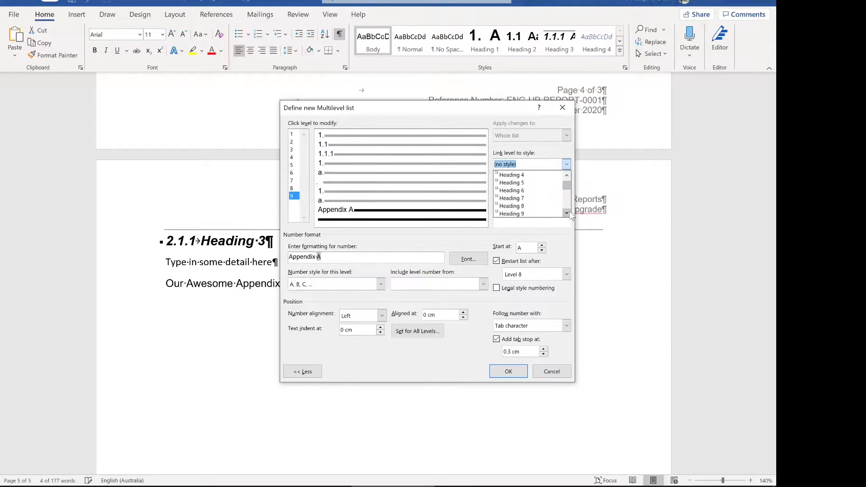
left_click(554, 213)
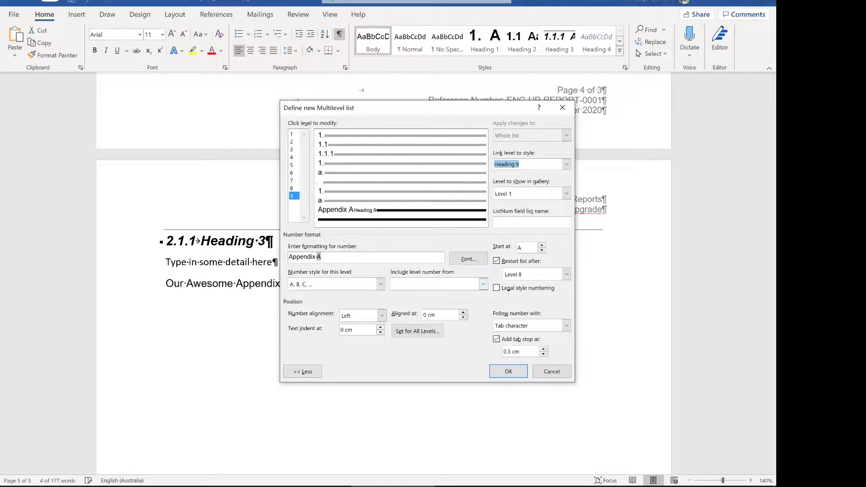
left_click(513, 372)
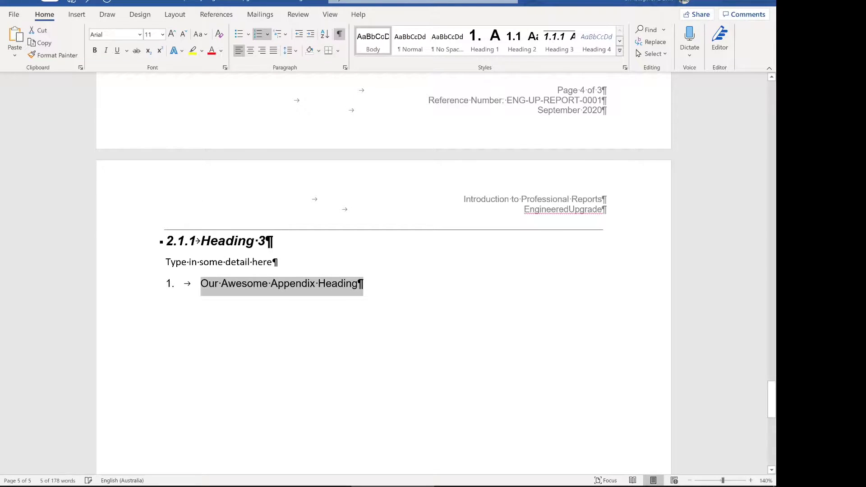
left_click(620, 41)
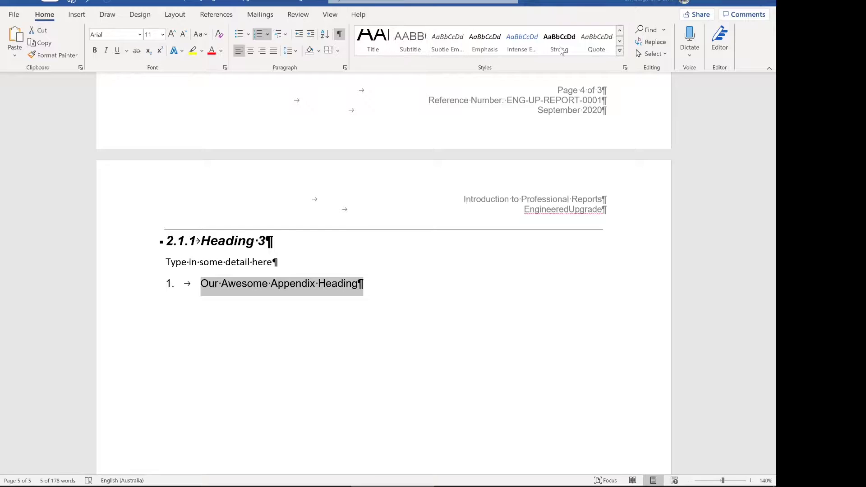
left_click(620, 53)
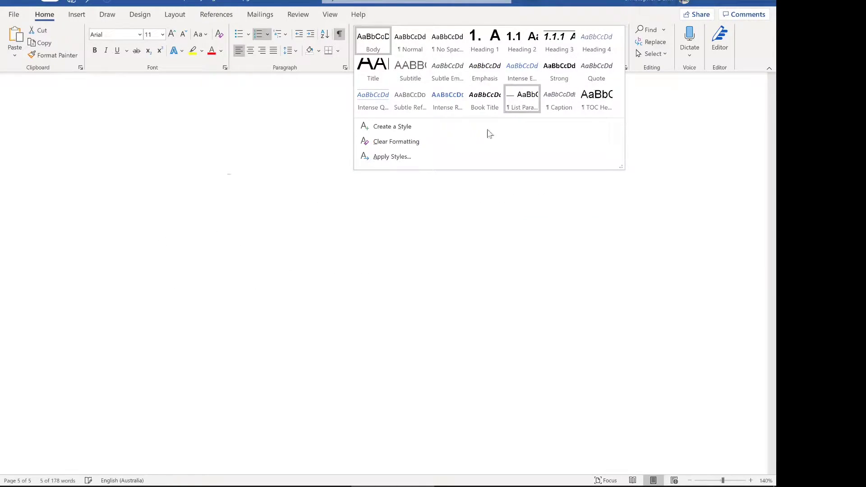
left_click(446, 205)
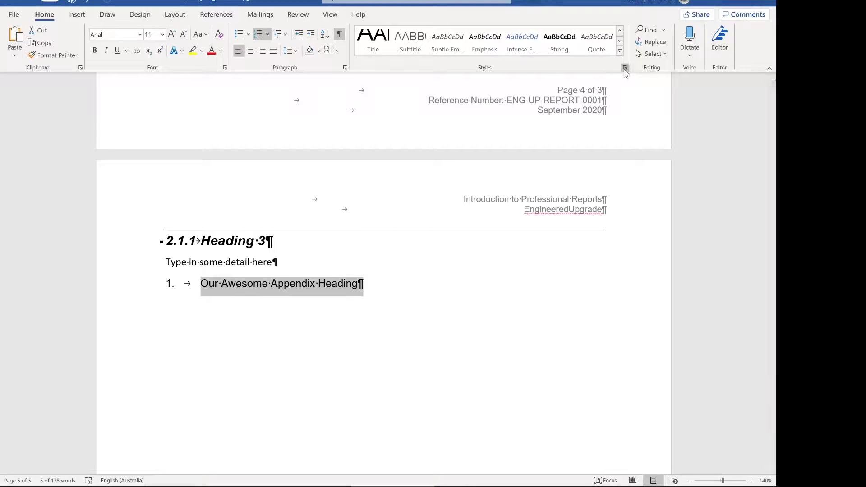
Step: Make the hidden Heading 9 style show among the recommended styles and apply it to the appendix heading
left_click(625, 68)
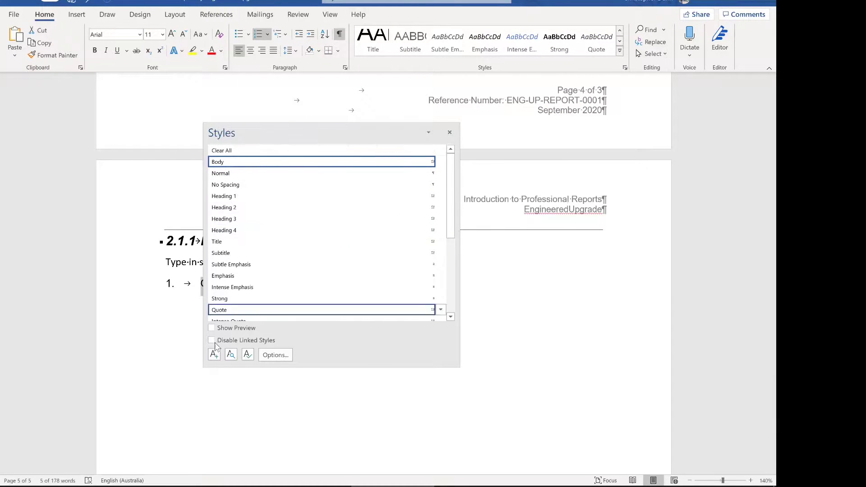
left_click(247, 356)
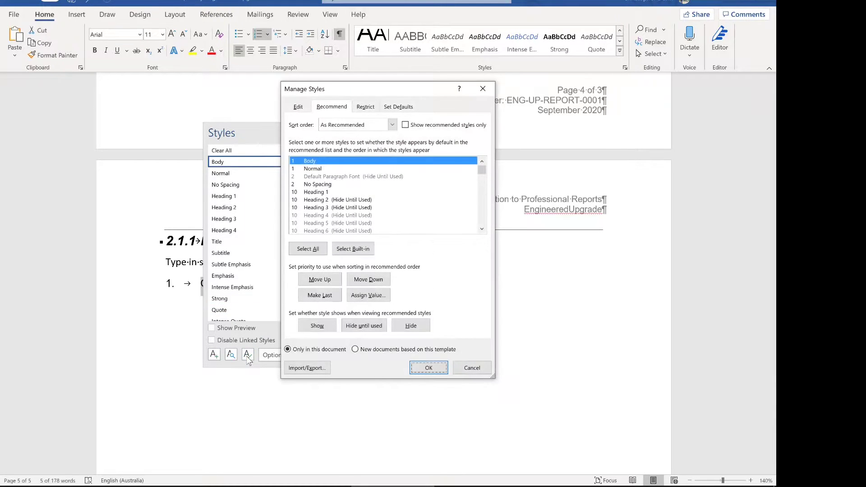
left_click(482, 230)
left_click(482, 230)
left_click(482, 230)
left_click(368, 223)
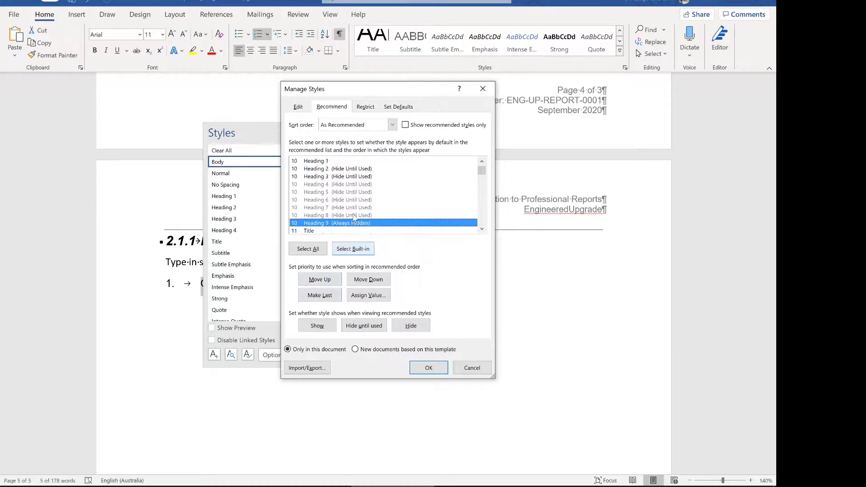
left_click(324, 329)
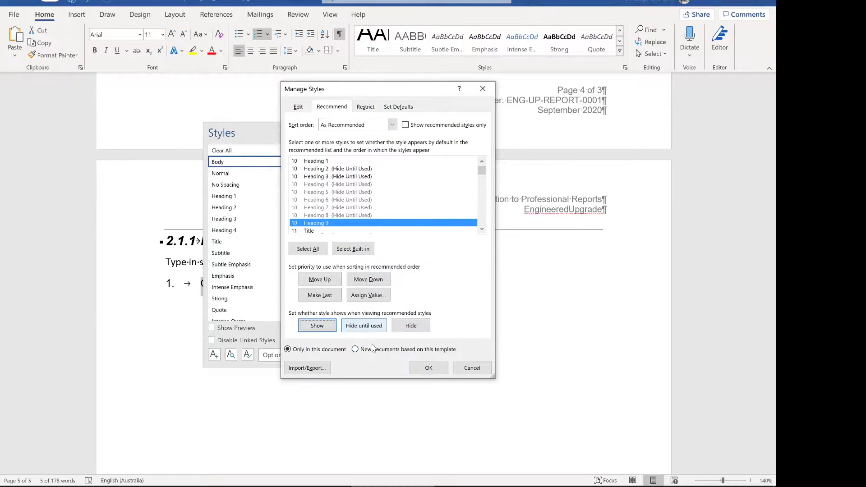
left_click(424, 368)
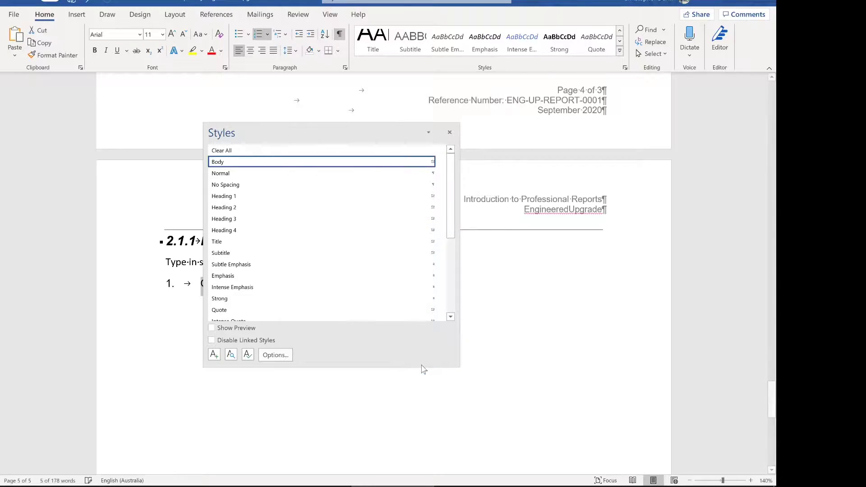
left_click(450, 132)
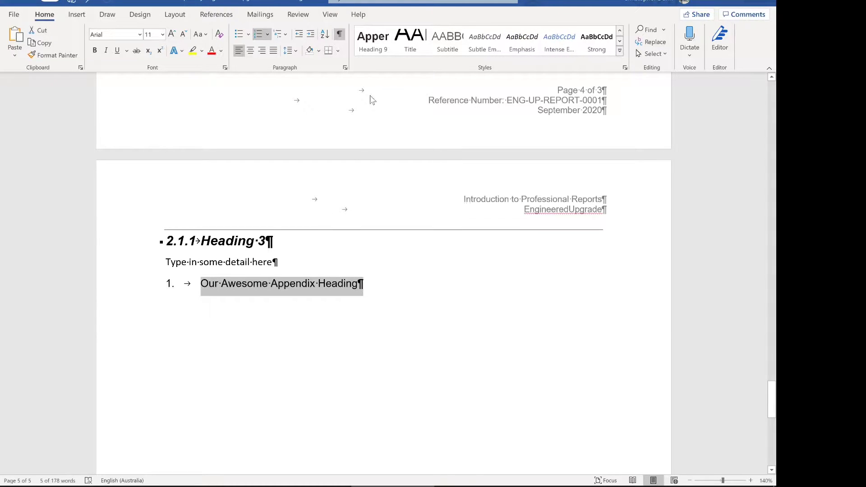
left_click(368, 50)
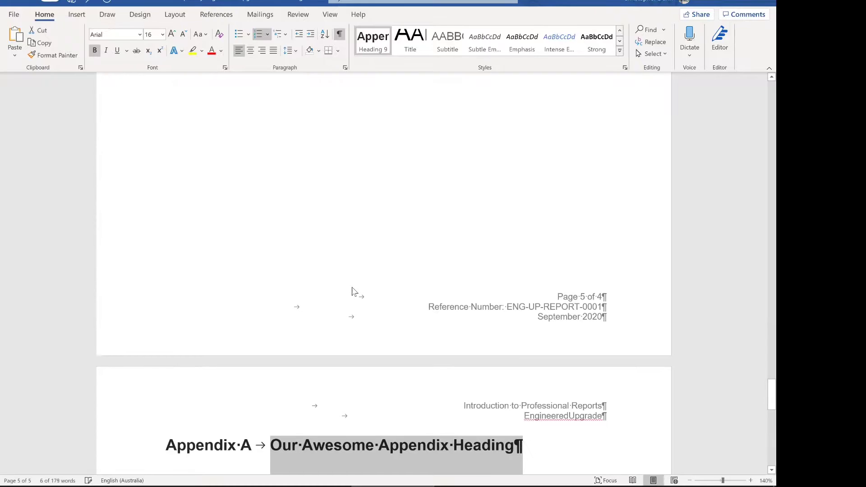
Step: Open the Heading 9 style for modification and keep it based on Heading 1
right_click(374, 53)
left_click(403, 70)
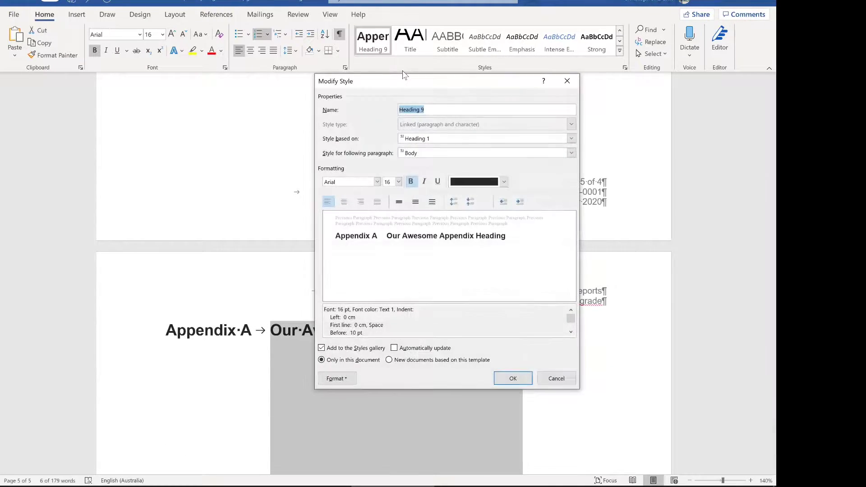
left_click(345, 382)
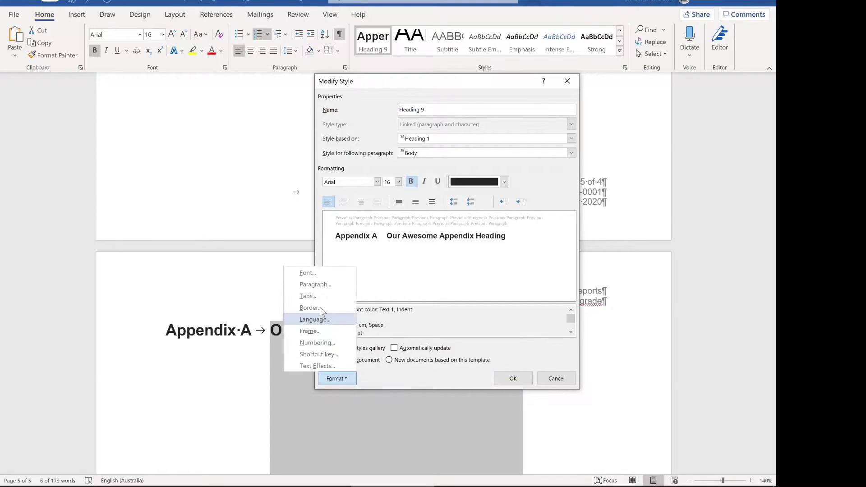
key("Escape")
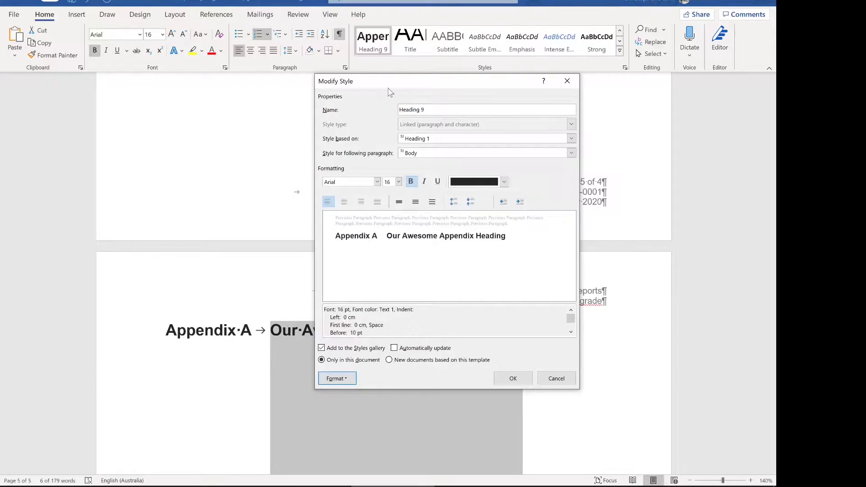
left_click(572, 139)
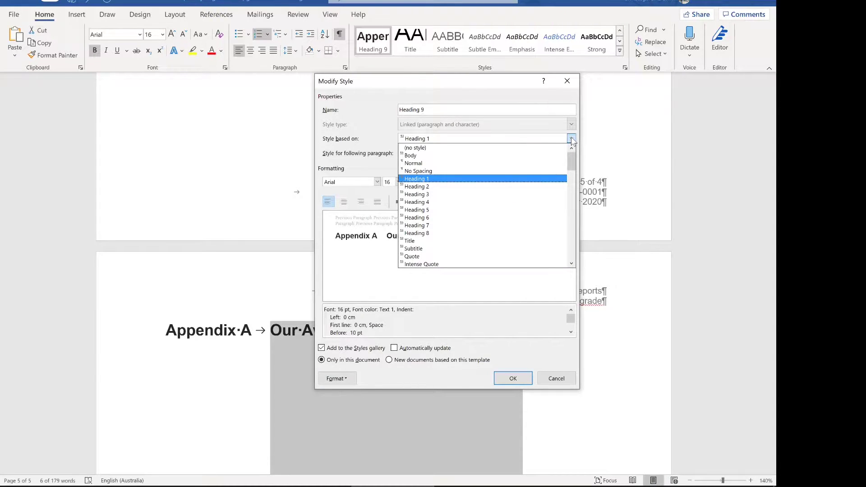
left_click(573, 140)
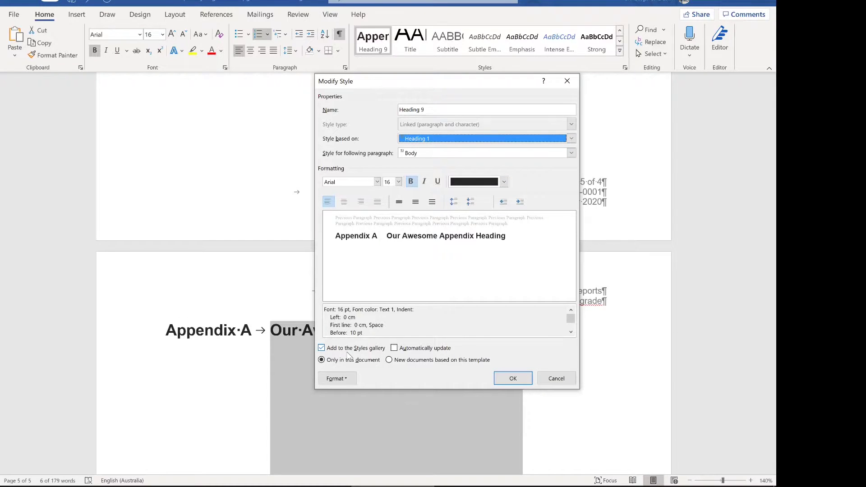
Step: Set the Heading 9 style's paragraph spacing before to 66 pt
left_click(337, 379)
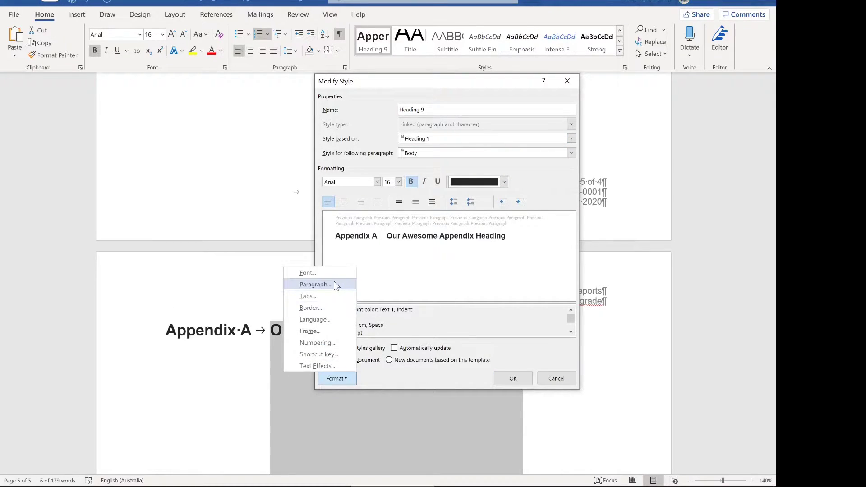
left_click(314, 285)
left_click(368, 94)
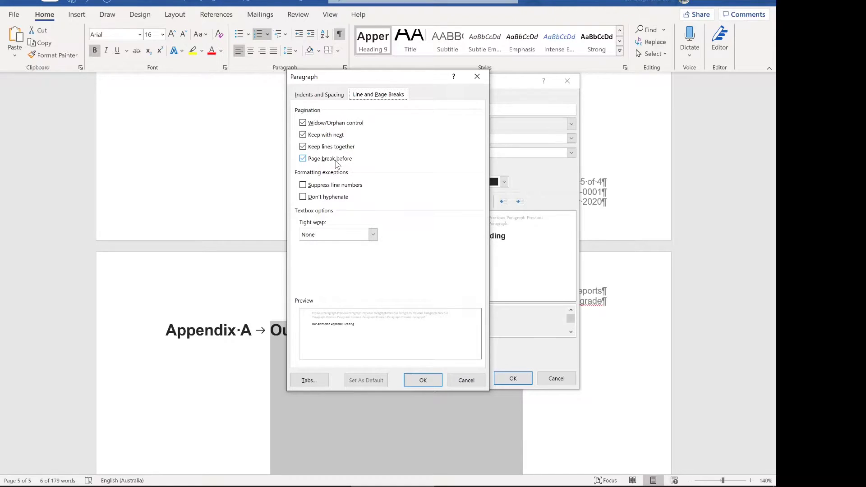
left_click(321, 95)
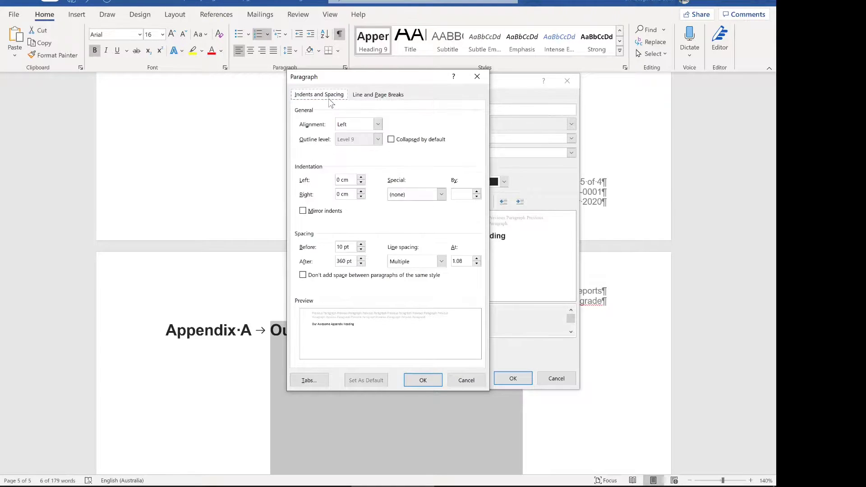
left_click(361, 244)
left_click(361, 245)
left_click(361, 245)
left_click(361, 244)
left_click(361, 244)
left_click(361, 244)
left_click(361, 245)
left_click(362, 244)
left_click(361, 245)
left_click(361, 245)
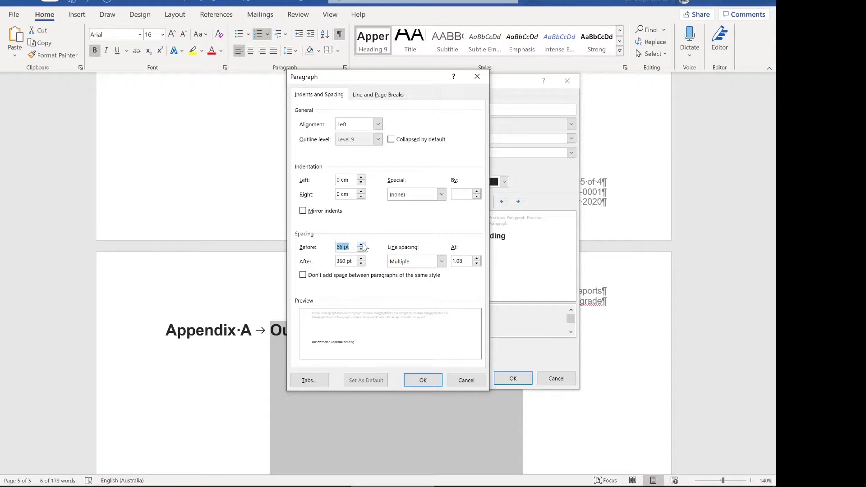
left_click(423, 380)
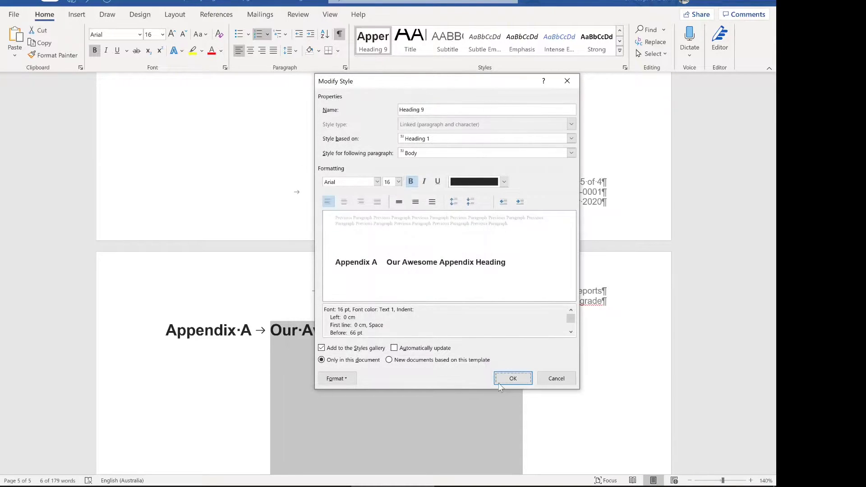
Step: Confirm the Heading 9 style modification and review the appendix heading on its page
left_click(514, 380)
scroll(391, 368, "down", 10)
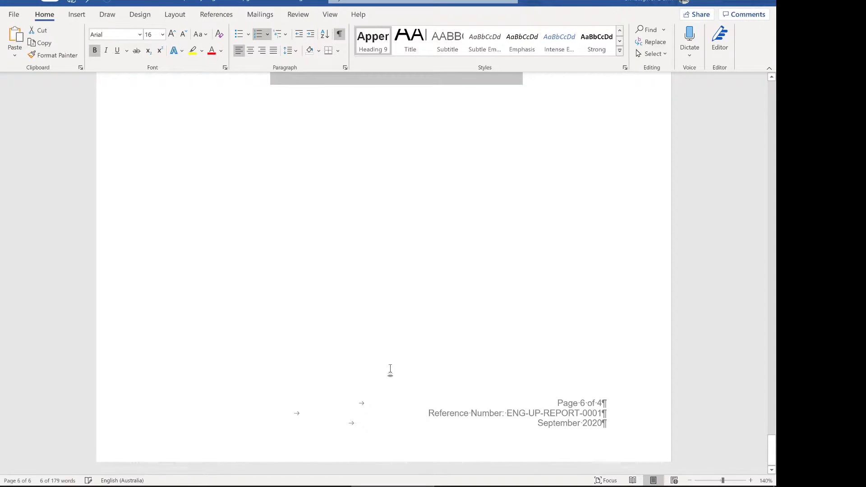
scroll(391, 368, "up", 12)
scroll(444, 354, "down", 4)
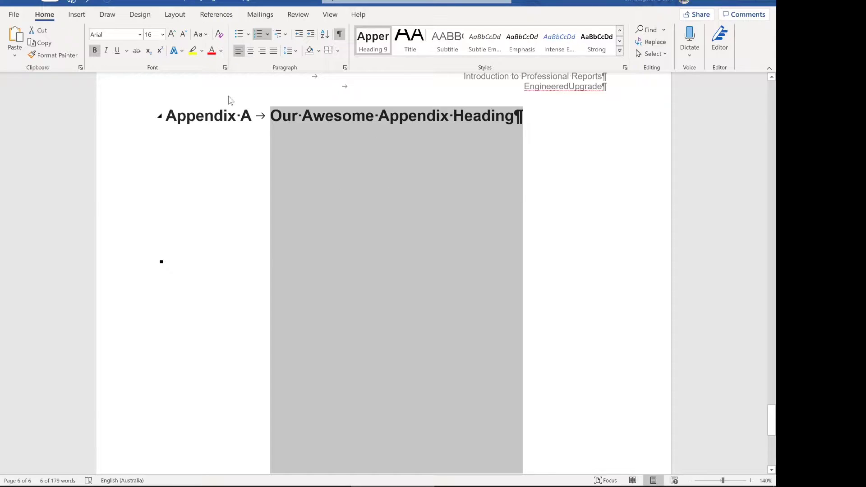
left_click(445, 188)
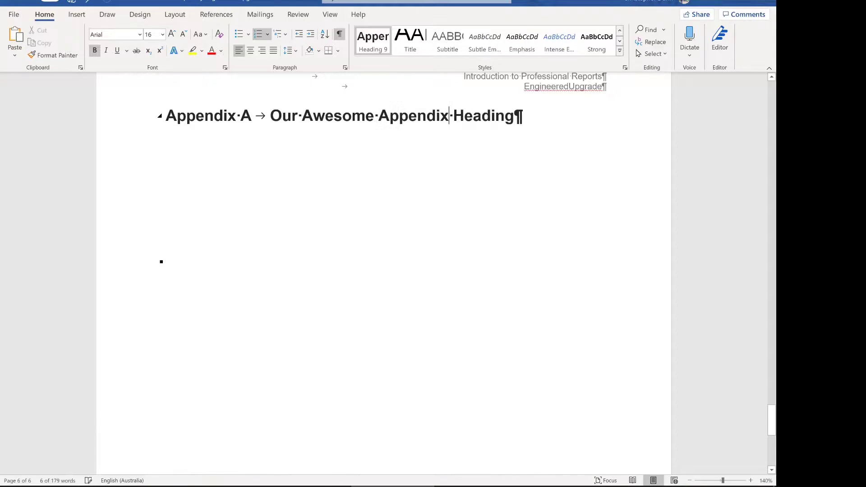
scroll(515, 115, "up", 2)
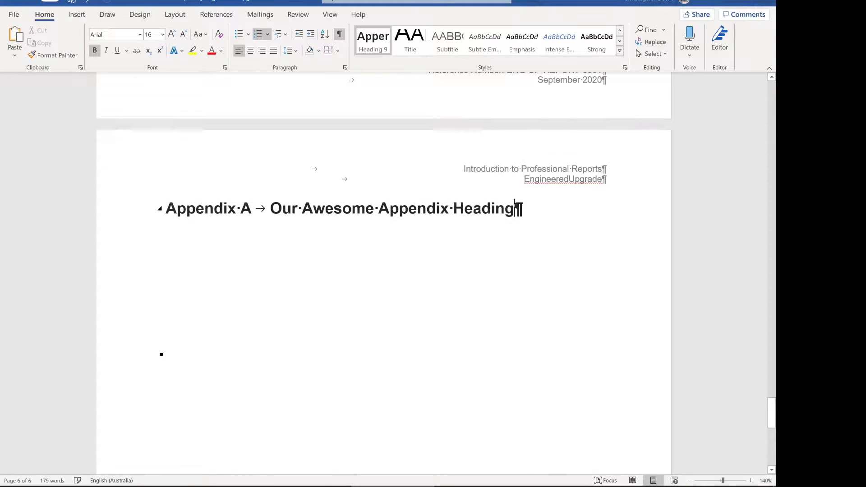
Step: Reopen the Heading 9 style for modification and set its font size to 22
right_click(375, 44)
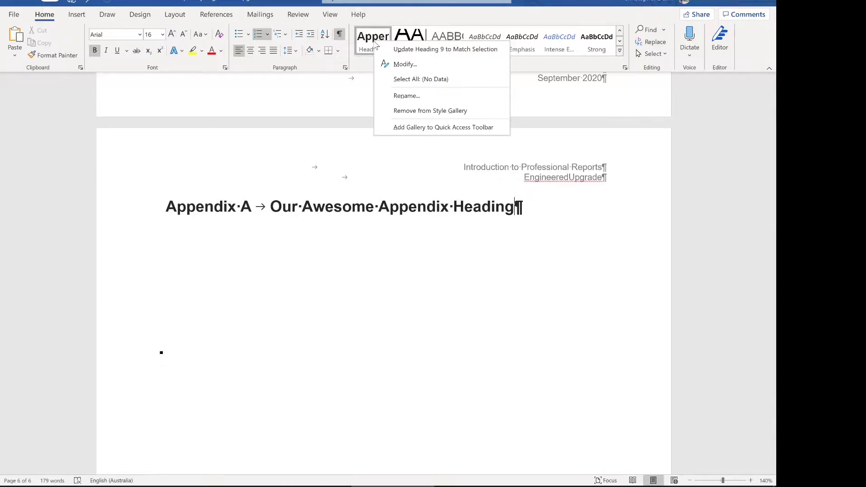
left_click(404, 64)
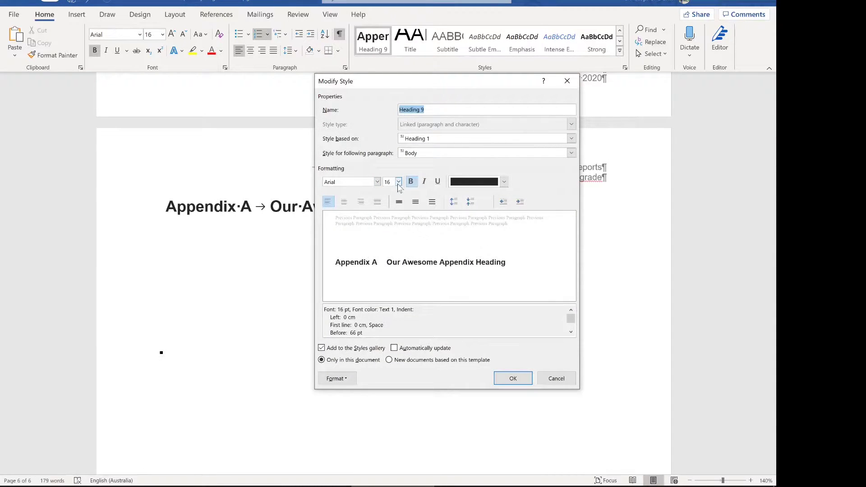
left_click(399, 182)
left_click(389, 264)
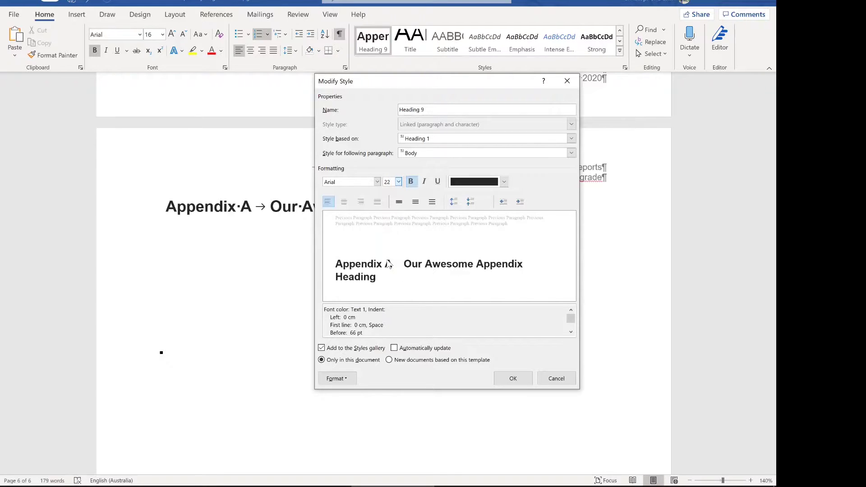
Step: Give the Heading 9 style a first-line indent of 4.74 cm and confirm the style changes
left_click(343, 379)
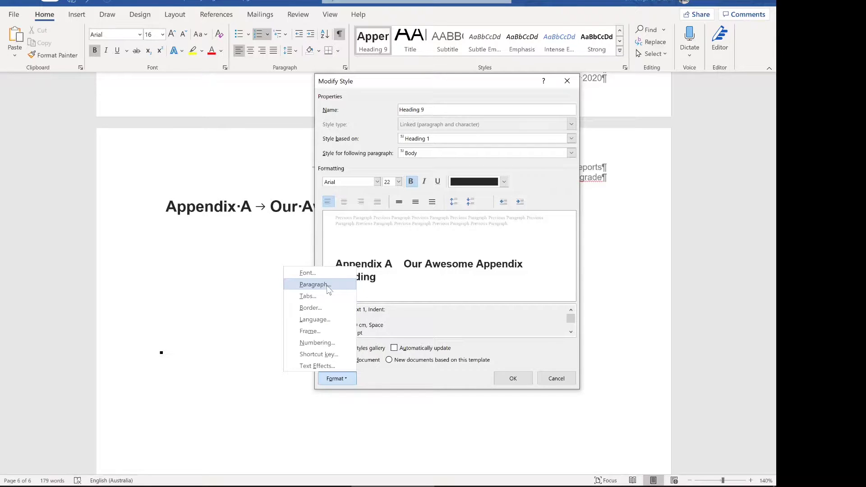
left_click(328, 285)
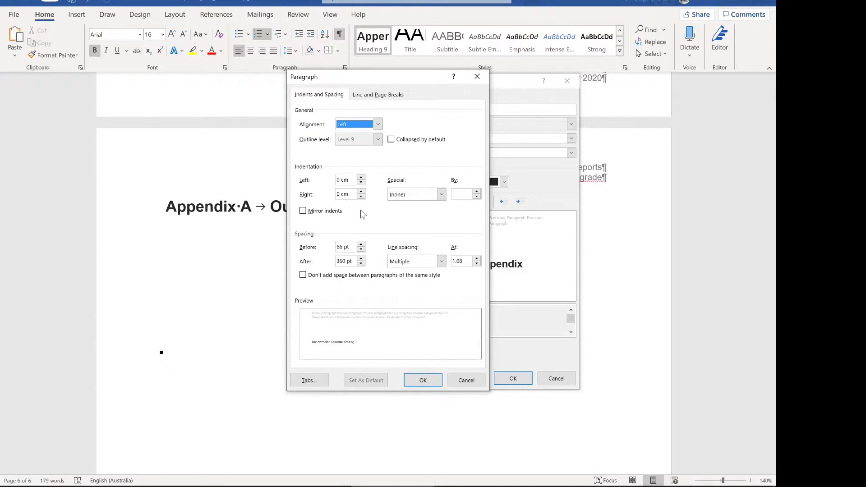
left_click(419, 196)
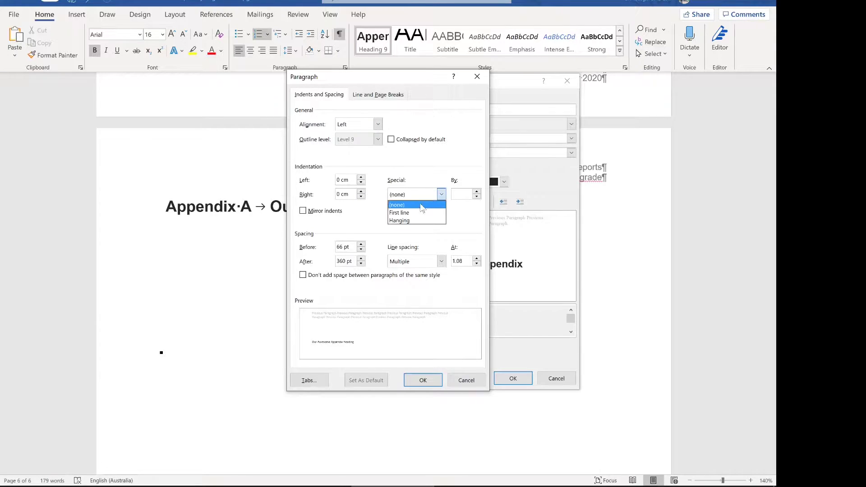
left_click(420, 213)
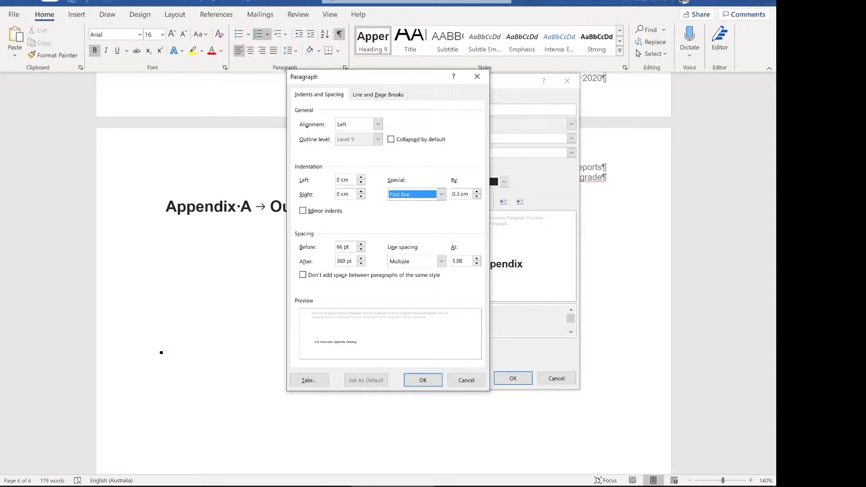
double_click(456, 194)
type("4.7")
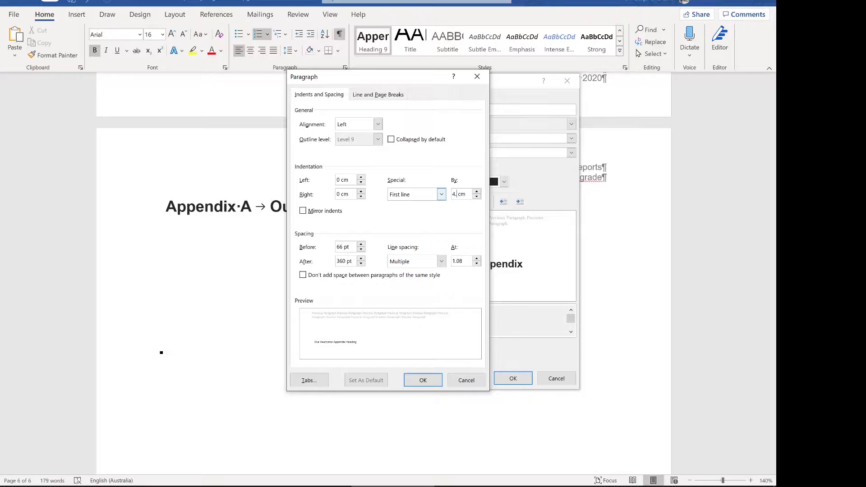
type("4")
left_click(423, 380)
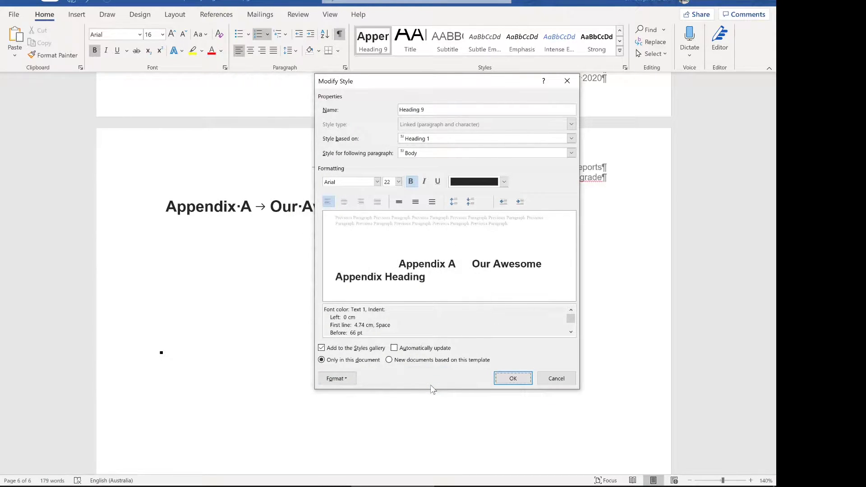
left_click(513, 379)
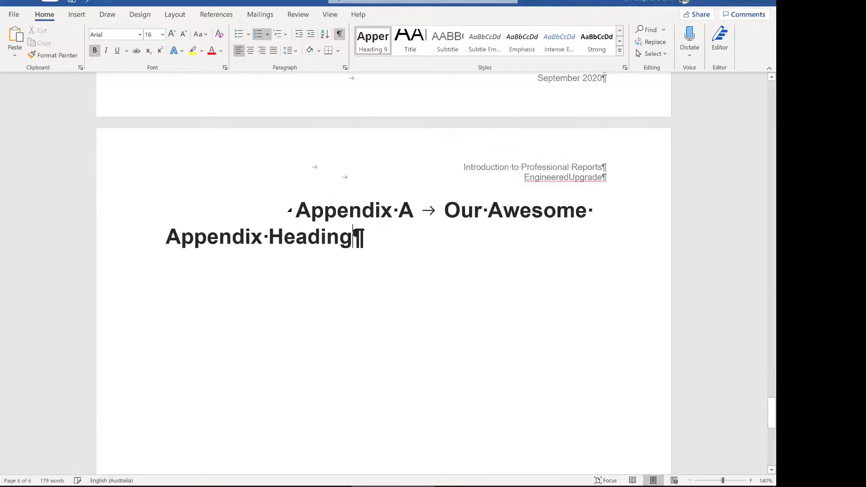
Step: Modify the Heading 9 style's paragraph format to a 1.74 cm left indent with a hanging special indent, and confirm
right_click(365, 48)
left_click(387, 68)
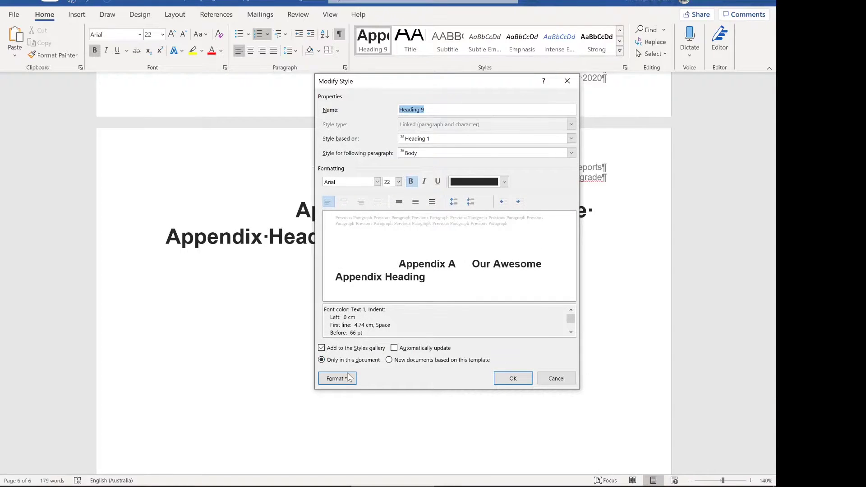
left_click(347, 378)
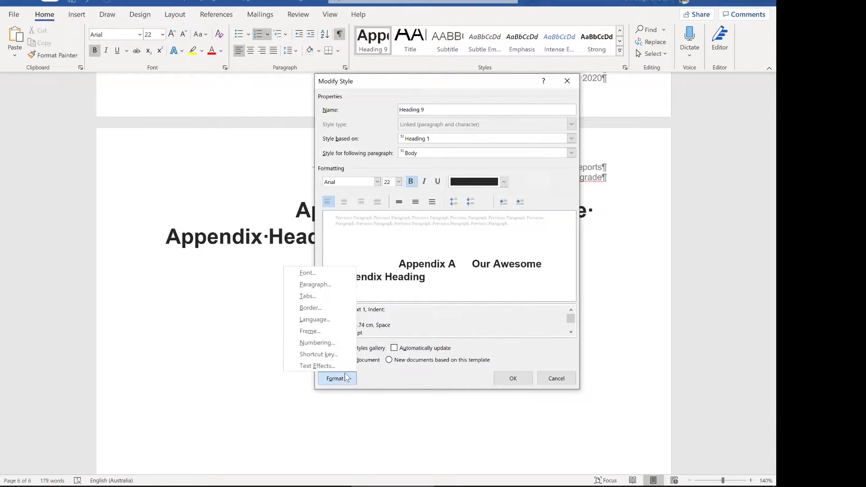
left_click(329, 285)
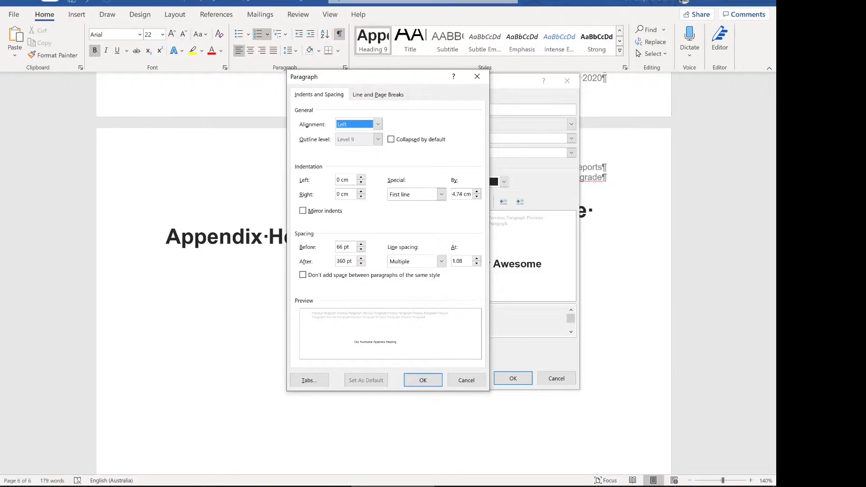
left_click(338, 180)
key("BackSpace")
type("1.74")
left_click(442, 194)
left_click(417, 220)
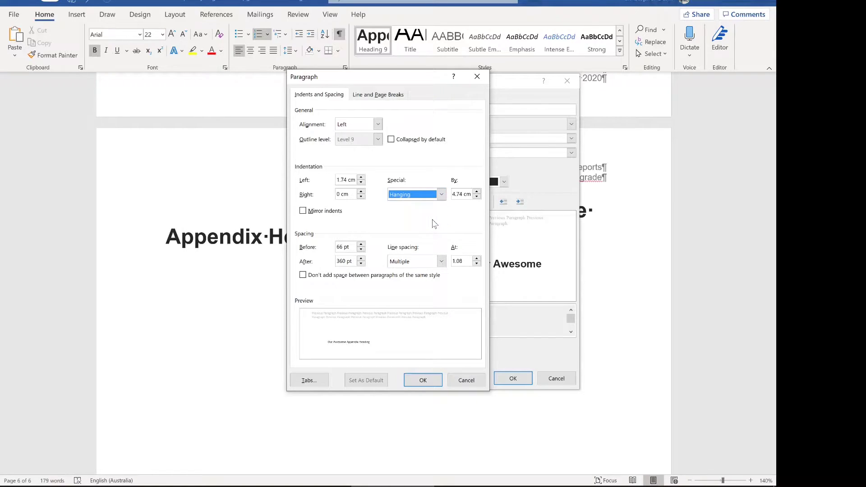
left_click(424, 382)
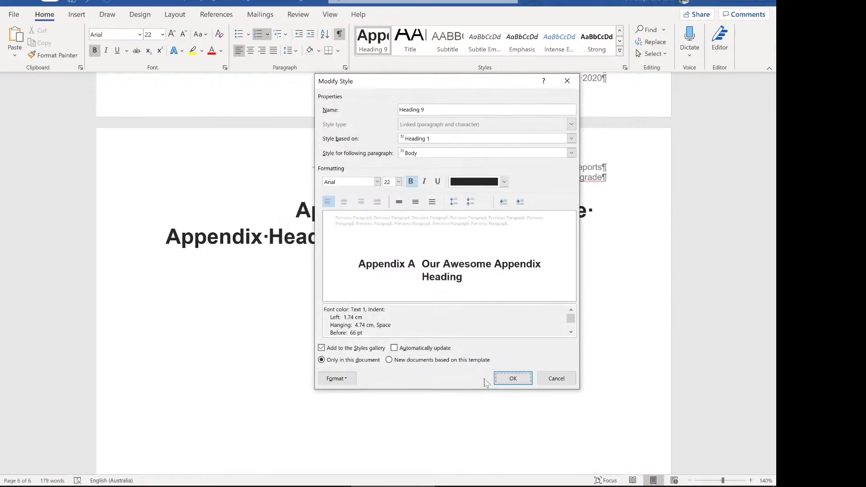
left_click(502, 378)
left_click(427, 236)
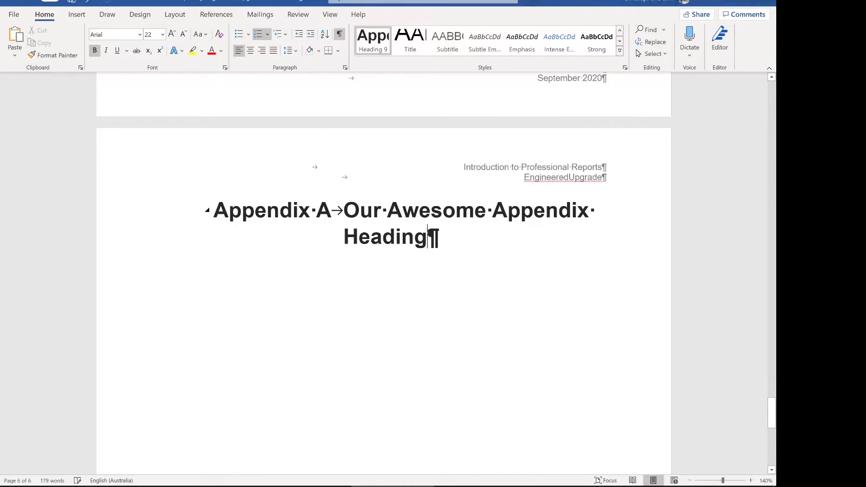
Step: Open the appendix page's header to examine the section labels on this and the preceding page, and return to the body text
scroll(428, 236, "down", 4)
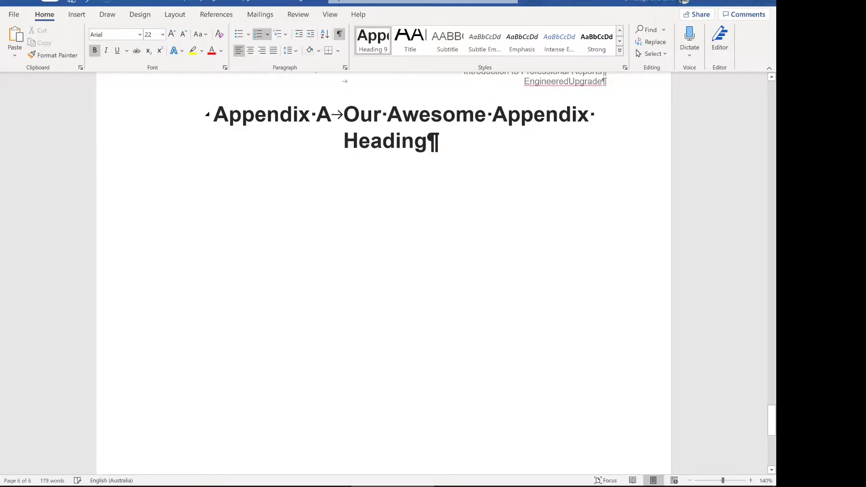
scroll(427, 135, "down", 1)
scroll(428, 135, "up", 1)
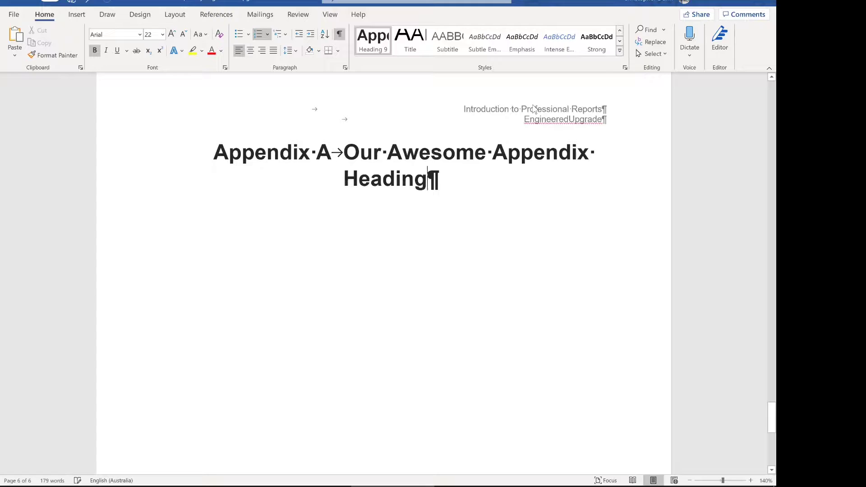
scroll(533, 108, "up", 1)
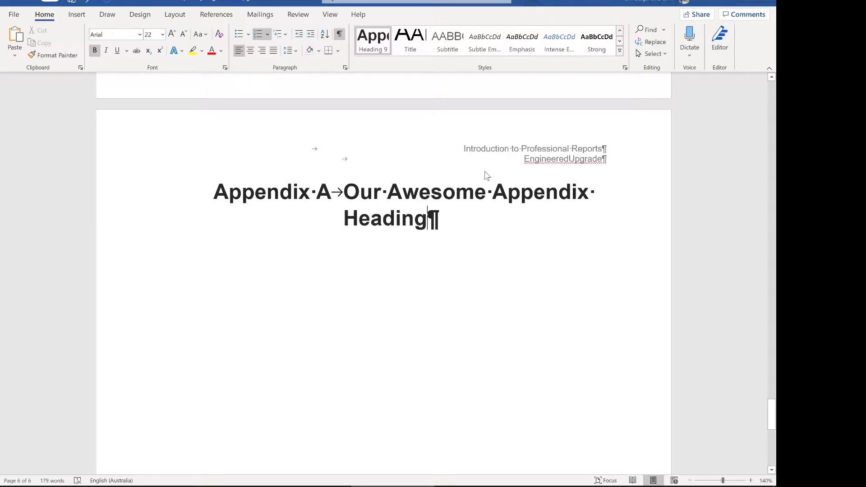
double_click(550, 162)
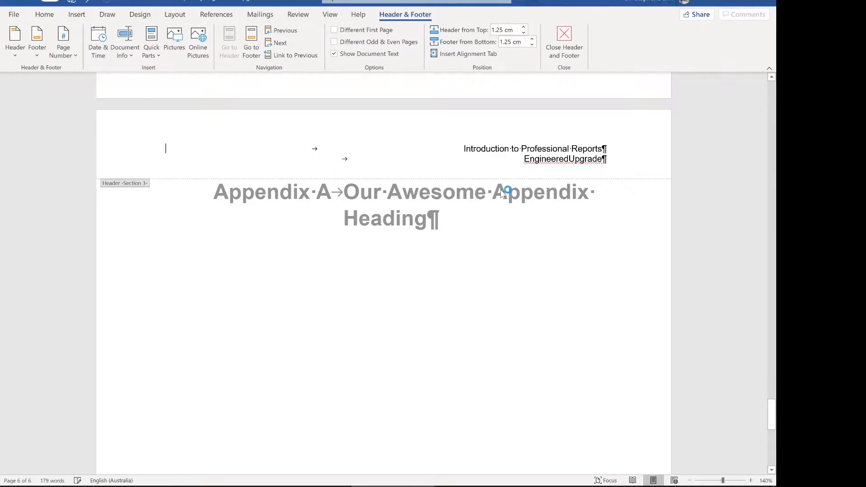
scroll(501, 193, "up", 2)
scroll(501, 246, "up", 5)
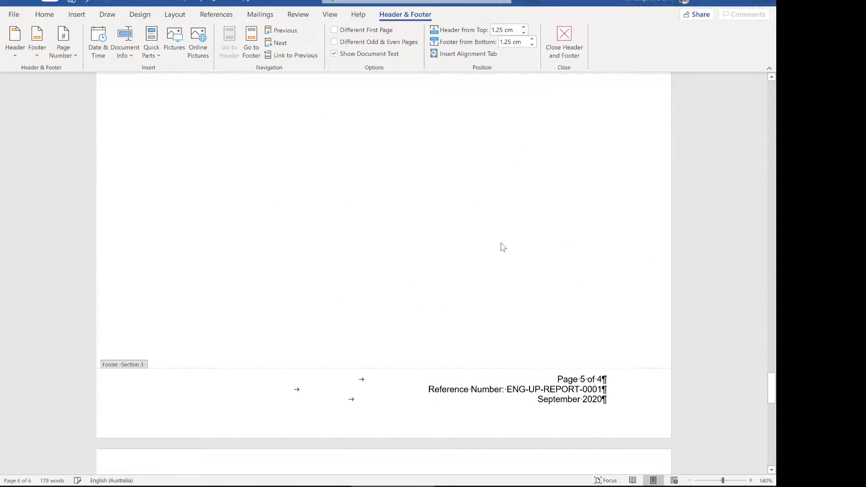
scroll(502, 248, "down", 5)
scroll(501, 246, "up", 1)
scroll(501, 246, "down", 1)
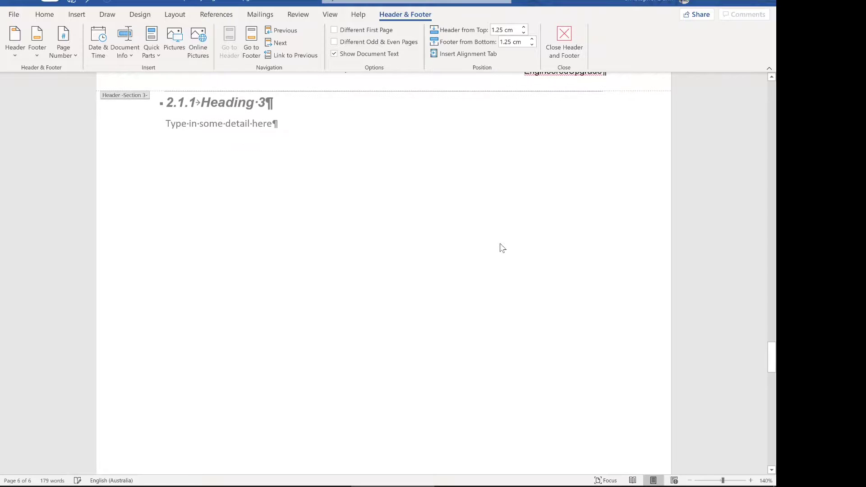
double_click(500, 244)
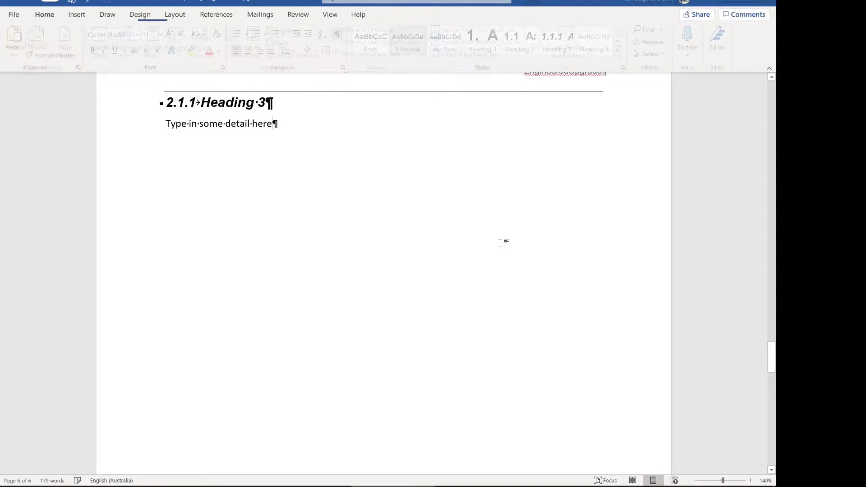
Step: Add an empty paragraph after "Type in some detail here" under Heading 3 and insert a next-page section break there
scroll(383, 173, "down", 6)
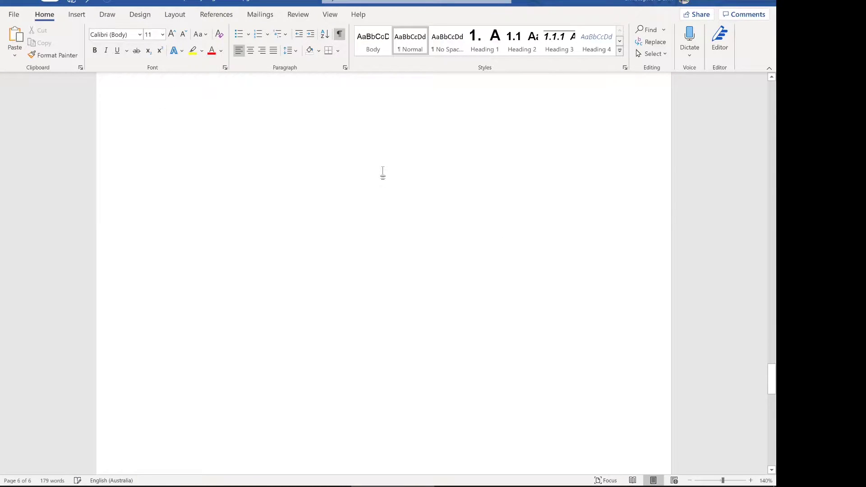
scroll(382, 173, "down", 1)
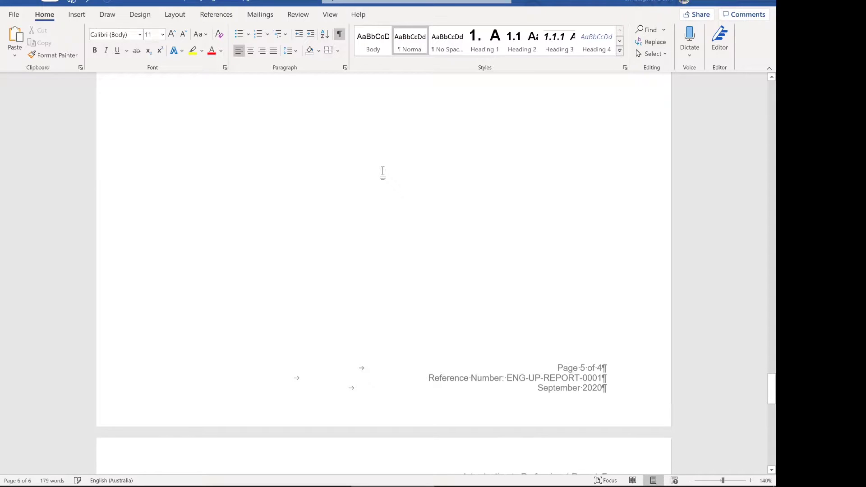
scroll(382, 172, "down", 3)
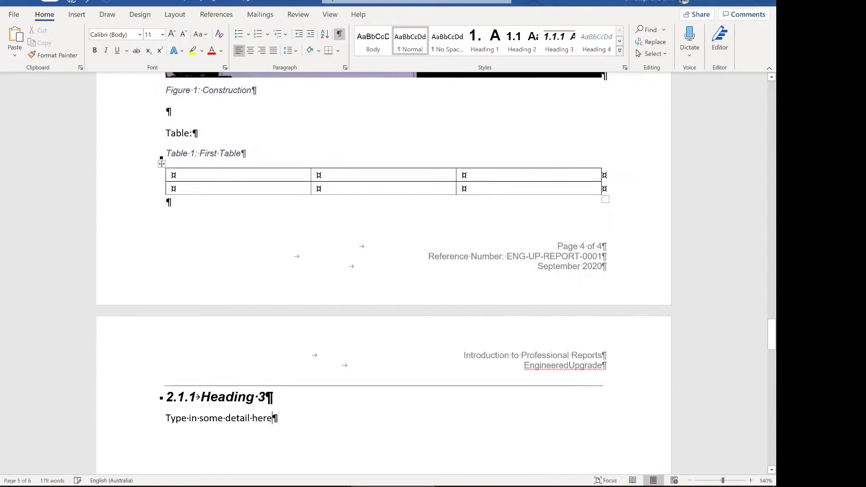
scroll(382, 173, "down", 1)
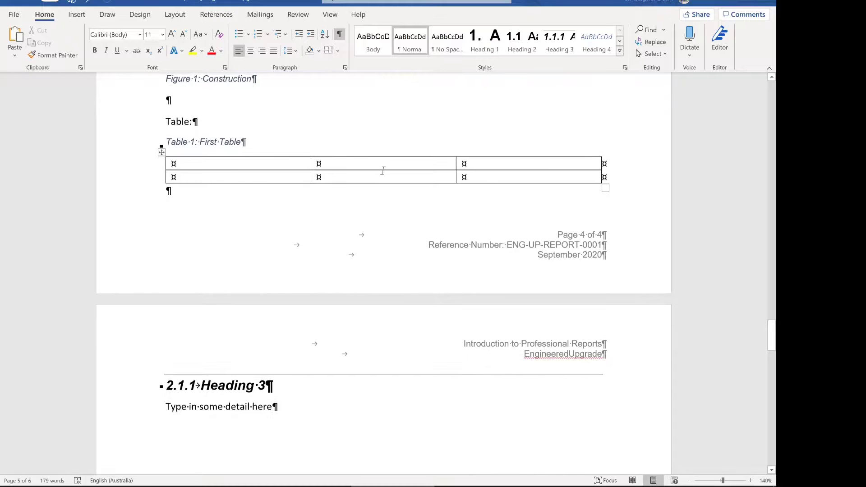
scroll(383, 171, "down", 15)
scroll(383, 173, "down", 3)
scroll(383, 173, "up", 5)
scroll(382, 173, "down", 8)
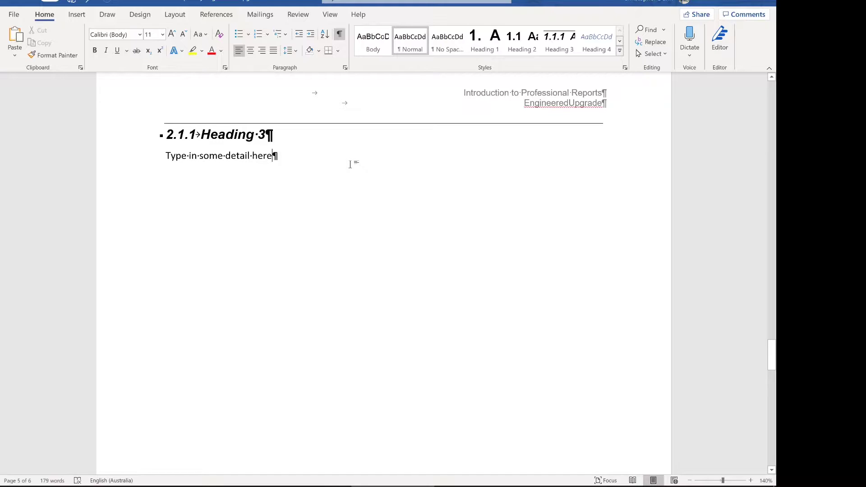
key("Return")
scroll(256, 195, "down", 4)
scroll(254, 196, "down", 1)
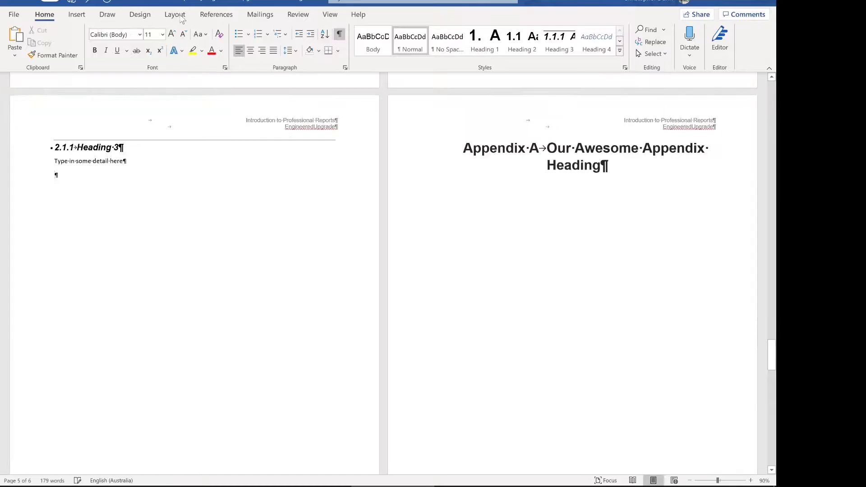
left_click(180, 15)
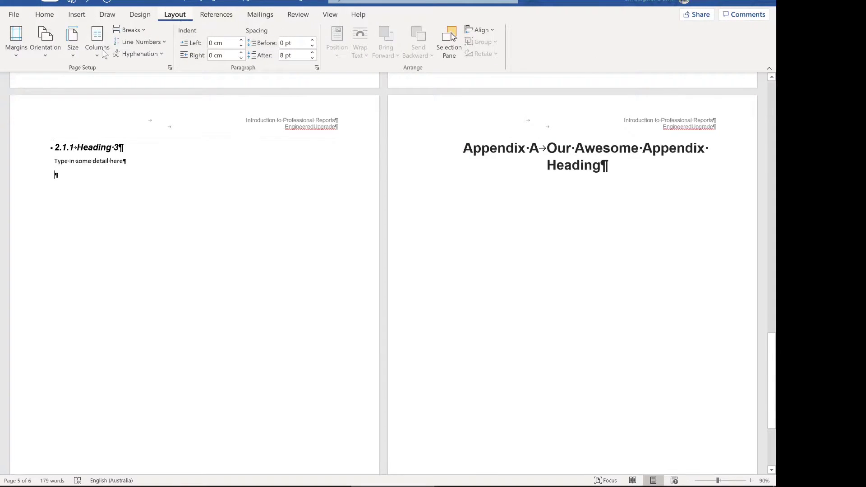
left_click(141, 31)
left_click(168, 186)
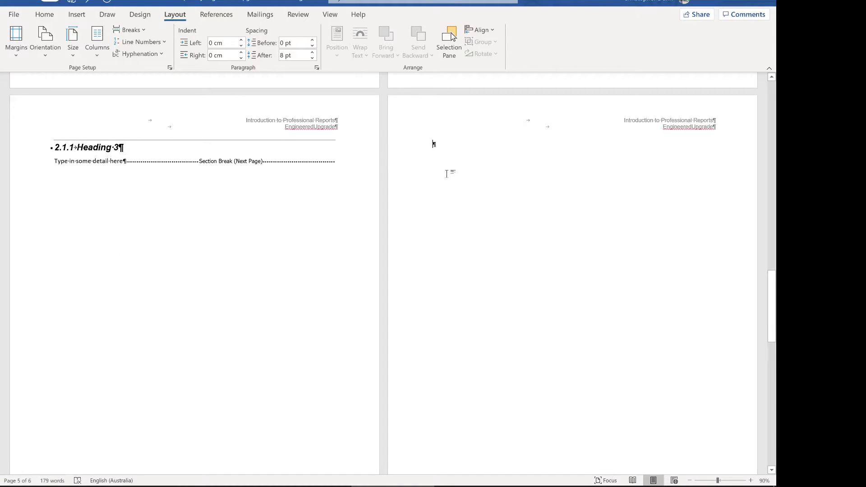
Step: Remove the empty paragraph on the page after the new section break and check the appendix page down to its footer
left_click(447, 174)
scroll(446, 173, "down", 2)
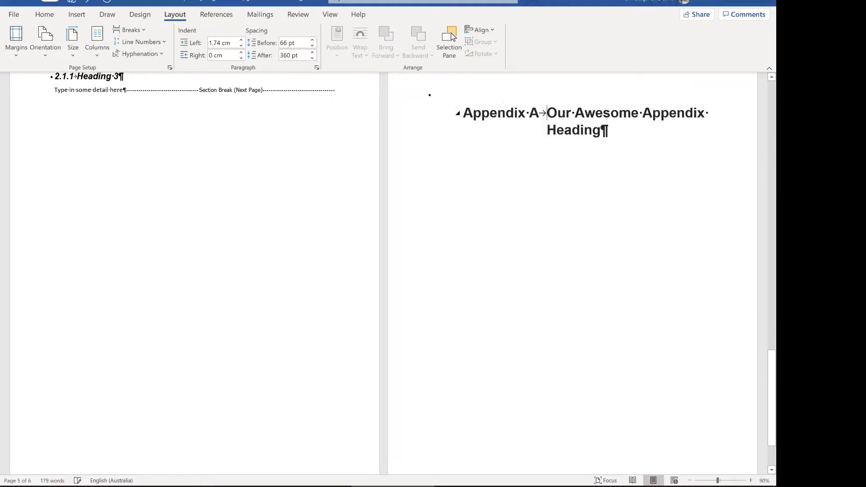
scroll(388, 271, "up", 1)
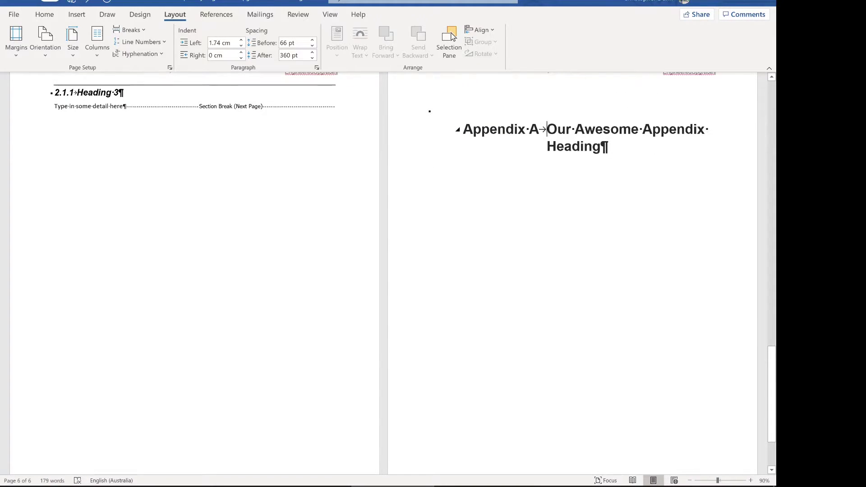
scroll(388, 270, "up", 1)
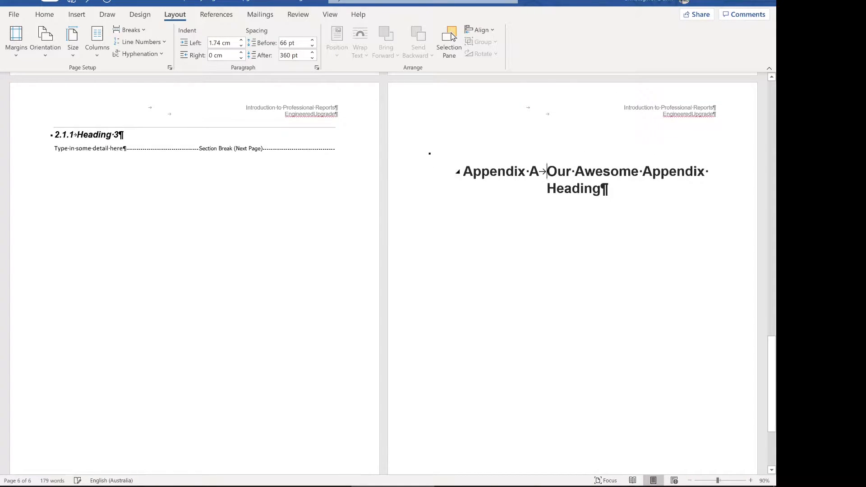
scroll(474, 206, "down", 3)
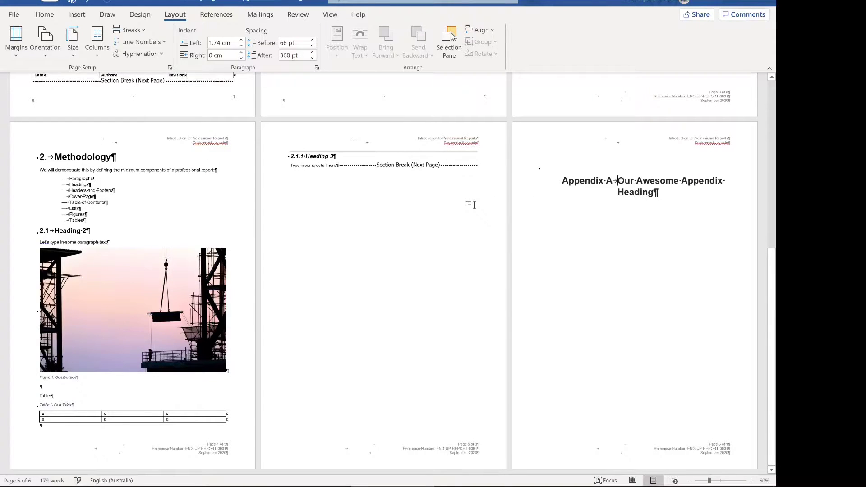
left_click(618, 181)
scroll(648, 193, "up", 8)
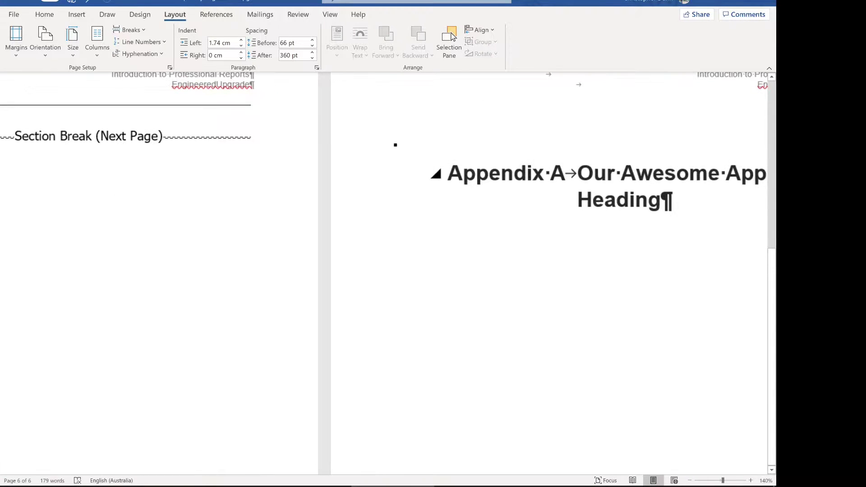
scroll(384, 271, "down", 6)
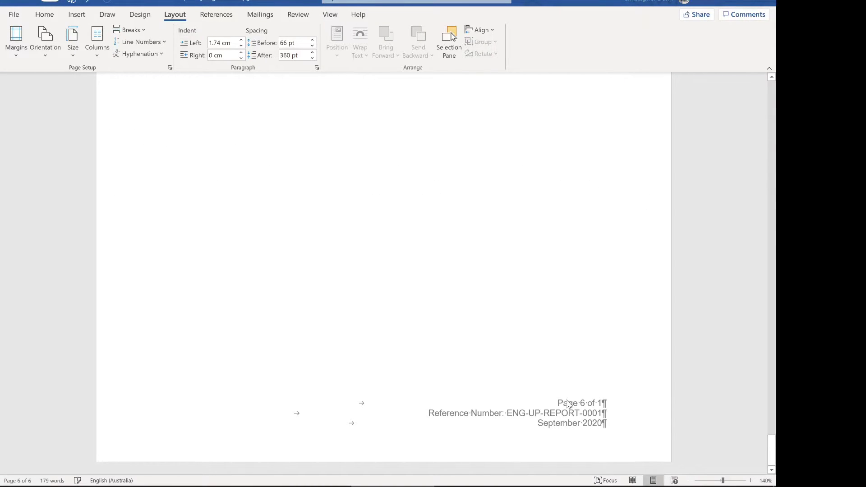
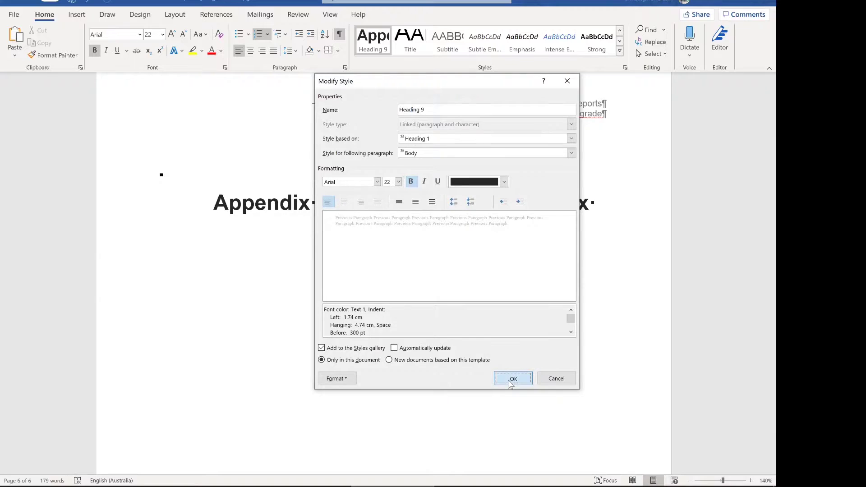
Step: Confirm the Heading 9 style with 300 pt spacing before, and review its settings once more, including Body as the following paragraph's style
left_click(510, 378)
scroll(409, 336, "down", 6, "ctrl")
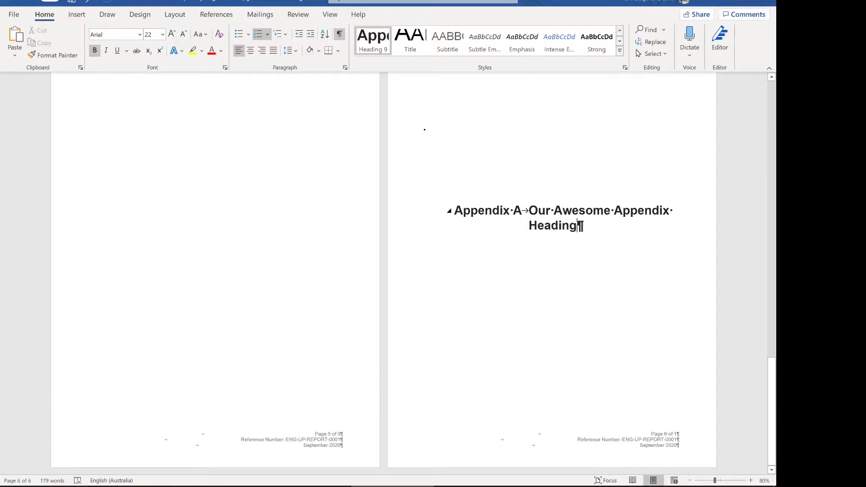
scroll(546, 271, "up", 2)
scroll(546, 271, "down", 1)
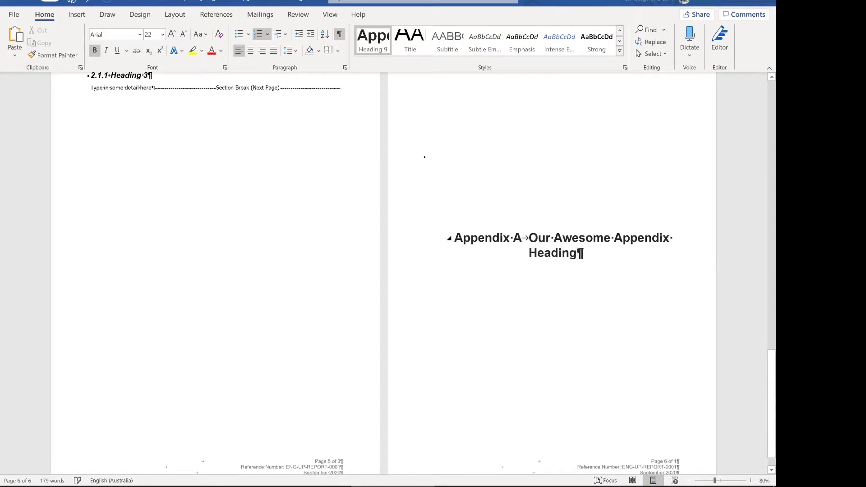
right_click(382, 41)
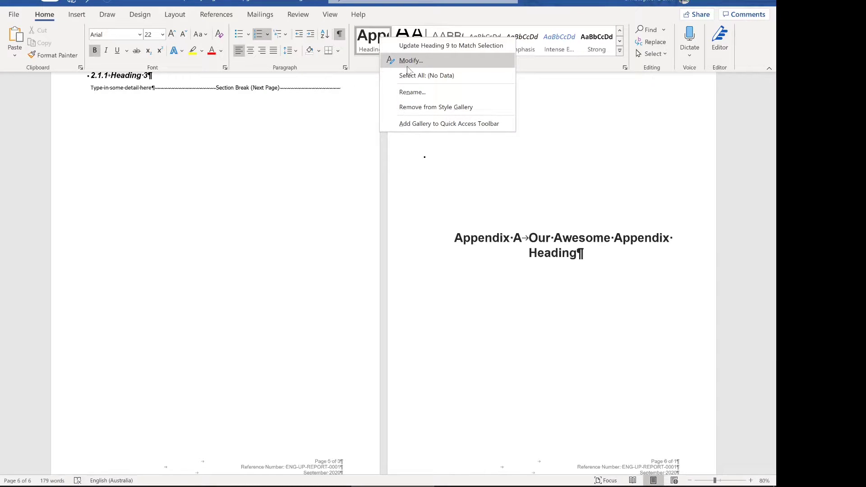
left_click(410, 62)
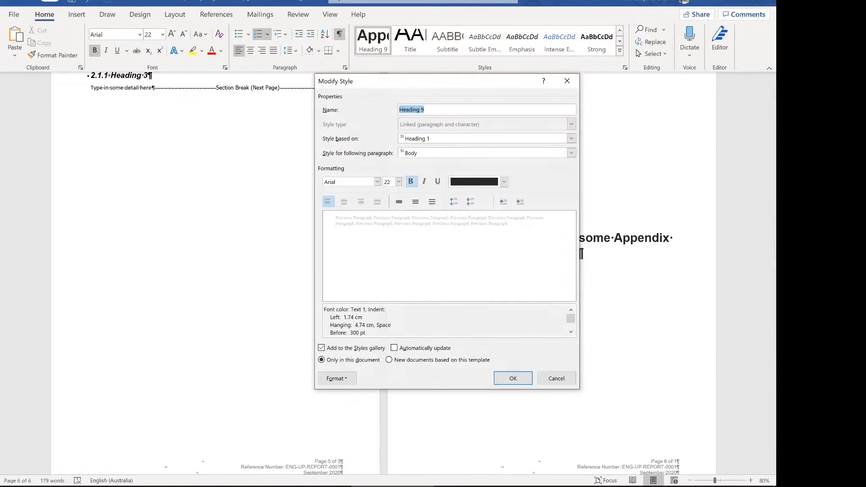
left_click(519, 376)
Step: Enter "And we cn start typing appendix text" in the body paragraph on the page after the appendix heading
scroll(260, 460, "down", 3)
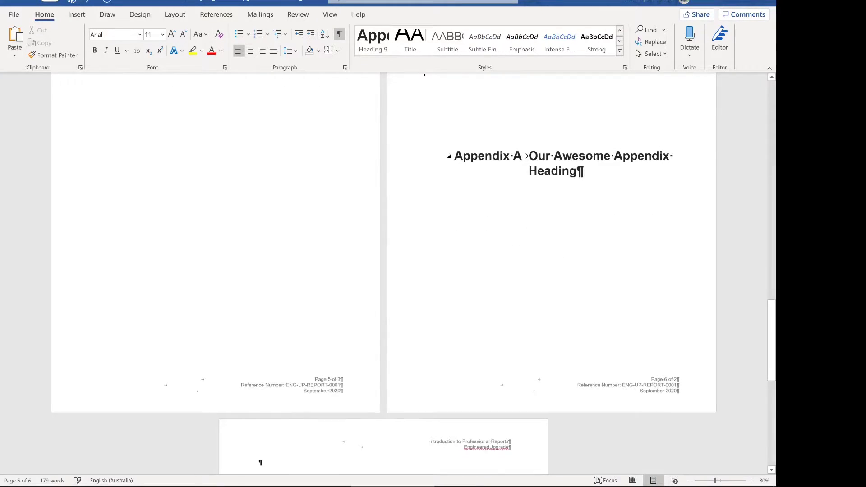
left_click(260, 460)
type("And we")
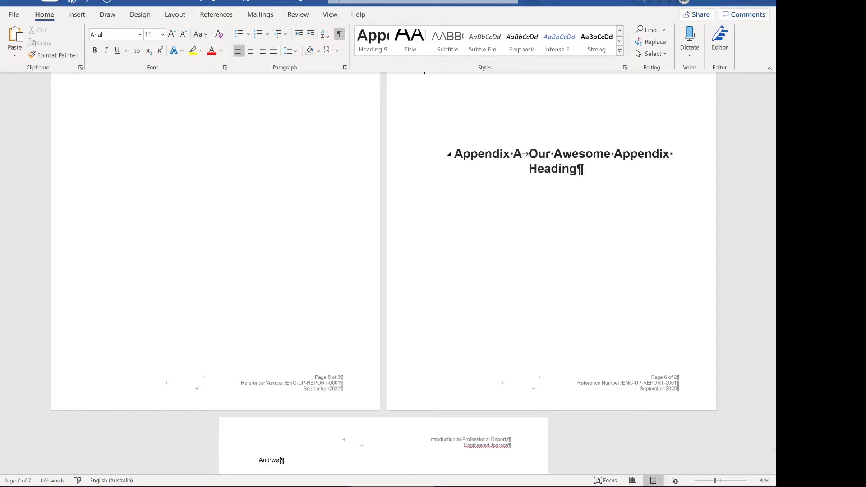
type(" cn start typing appendix text")
Step: Open the header on the appendix heading page and unlink the Section 4 header from the previous section
scroll(383, 271, "up", 5)
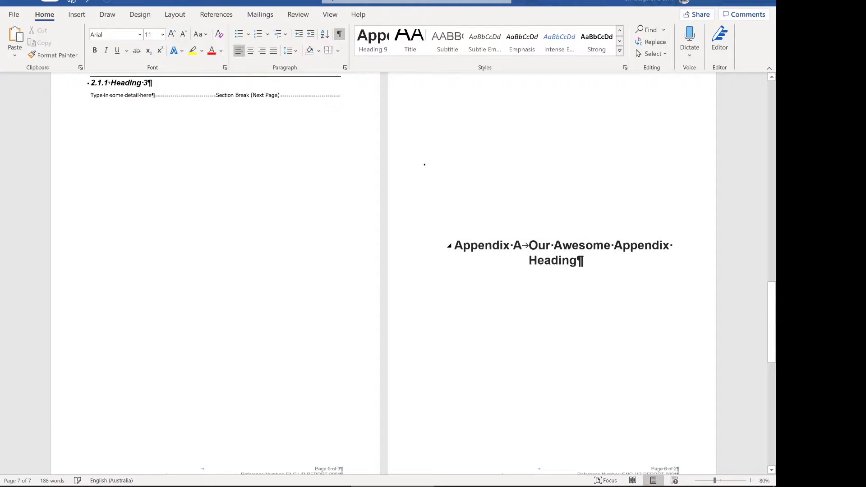
scroll(384, 271, "down", 1)
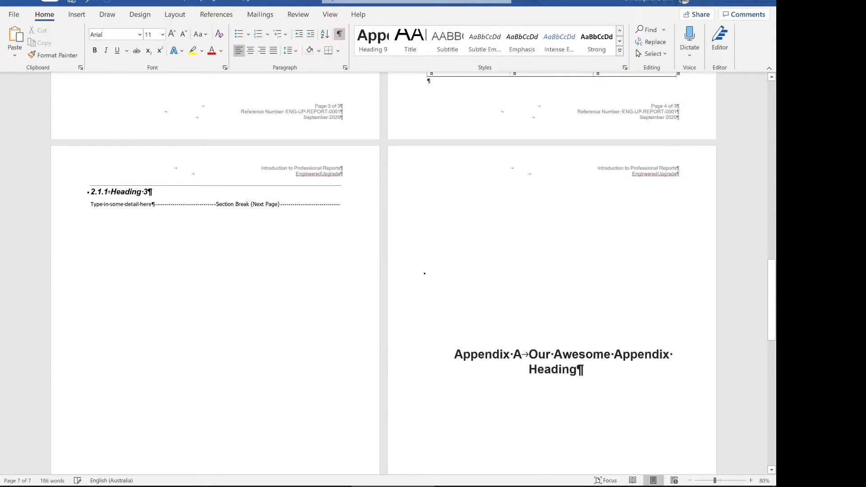
scroll(424, 273, "up", 5)
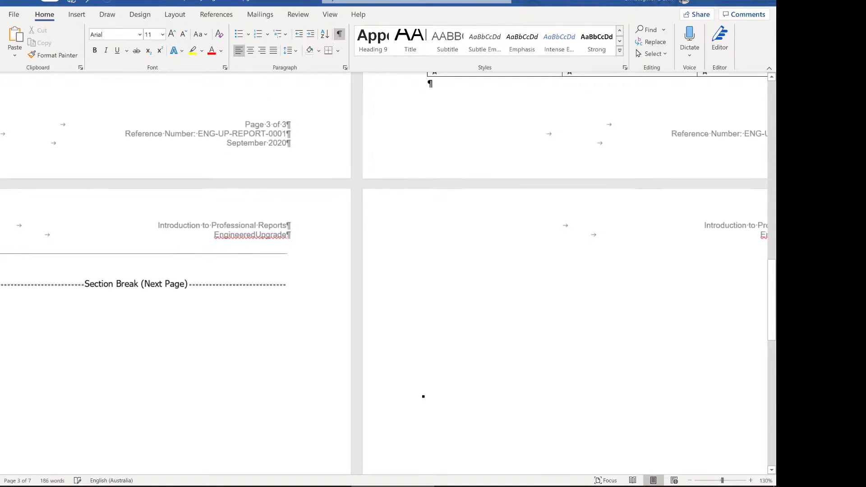
scroll(497, 286, "down", 15)
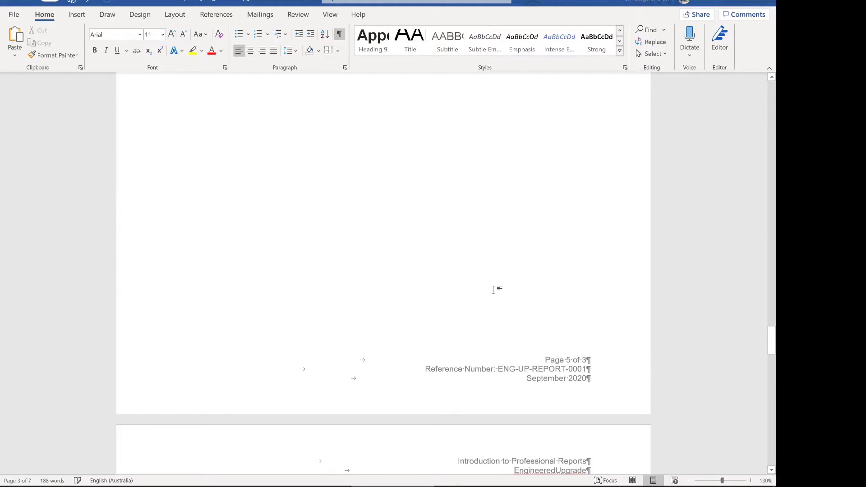
scroll(490, 104, "down", 1)
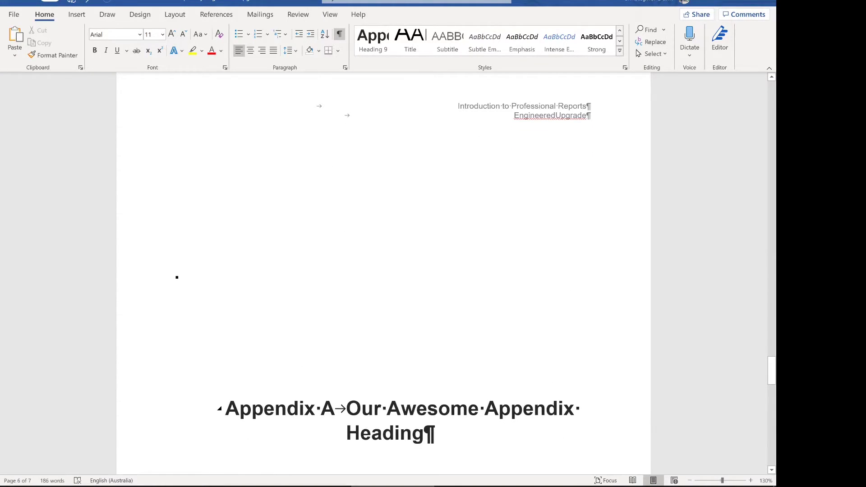
double_click(562, 127)
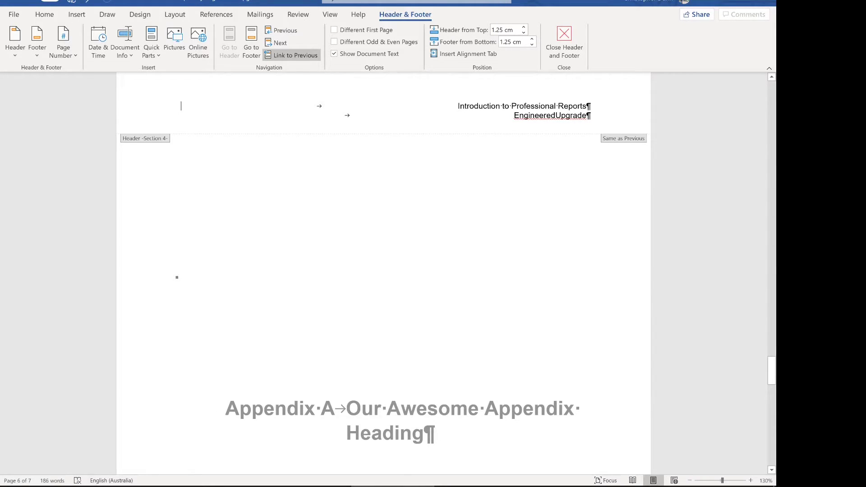
left_click(292, 55)
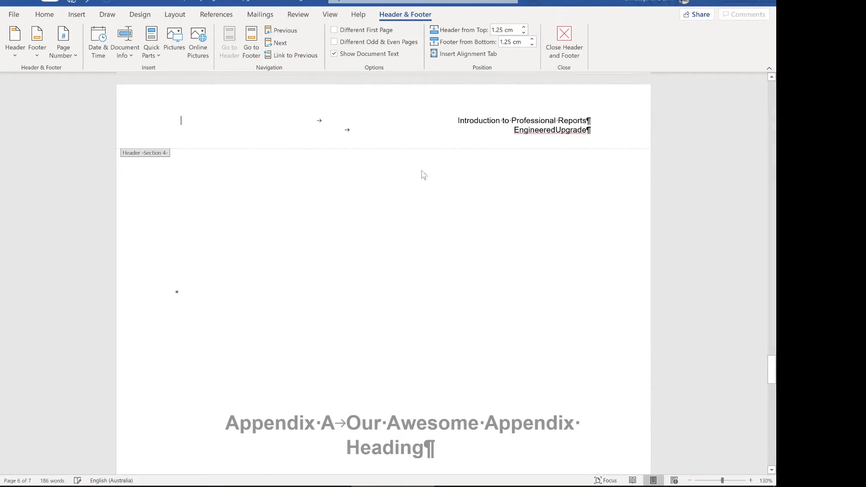
Step: Delete all text from the Section 4 header and return to the body text
scroll(423, 175, "up", 4)
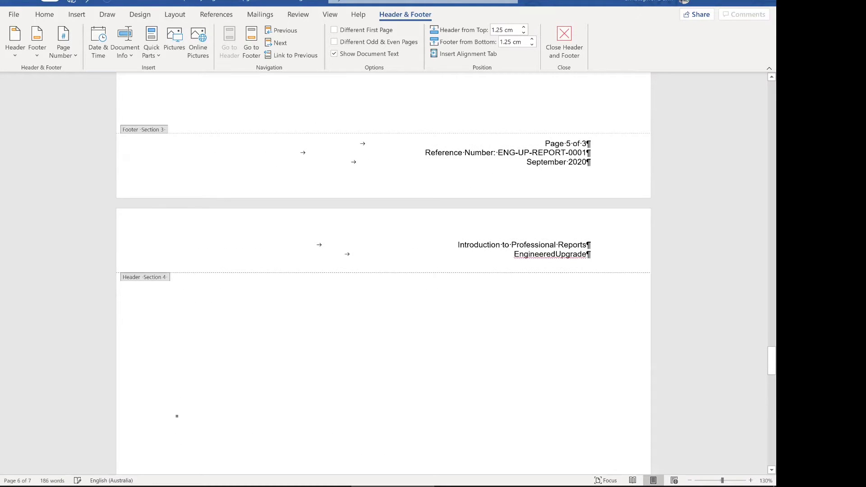
key("ctrl+a")
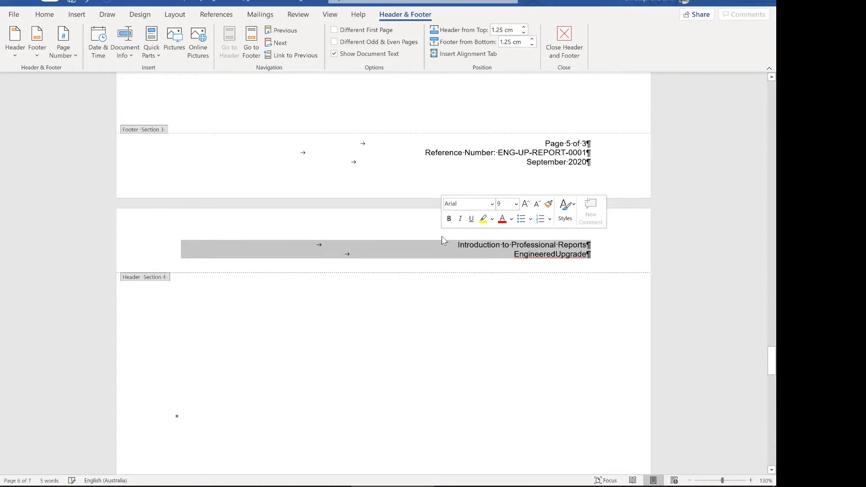
key("Delete")
double_click(446, 360)
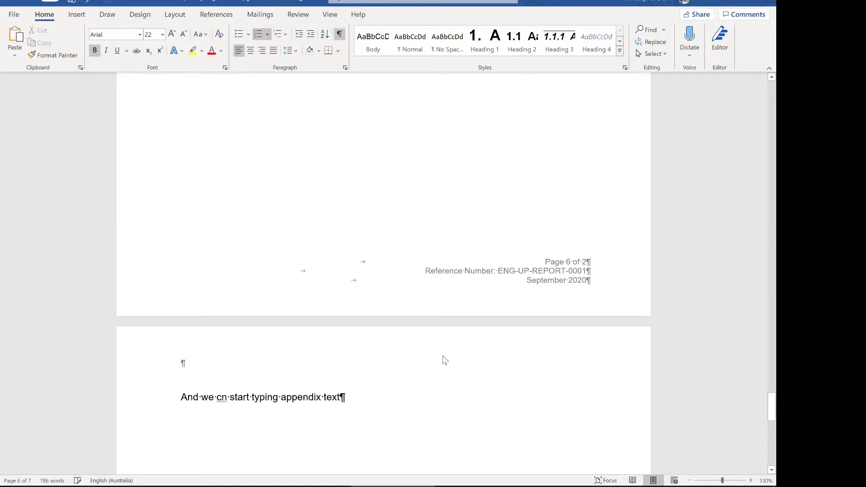
Step: Delete the page number line from the Section 4 footer, keeping the reference number and date, and return to the body text
double_click(567, 285)
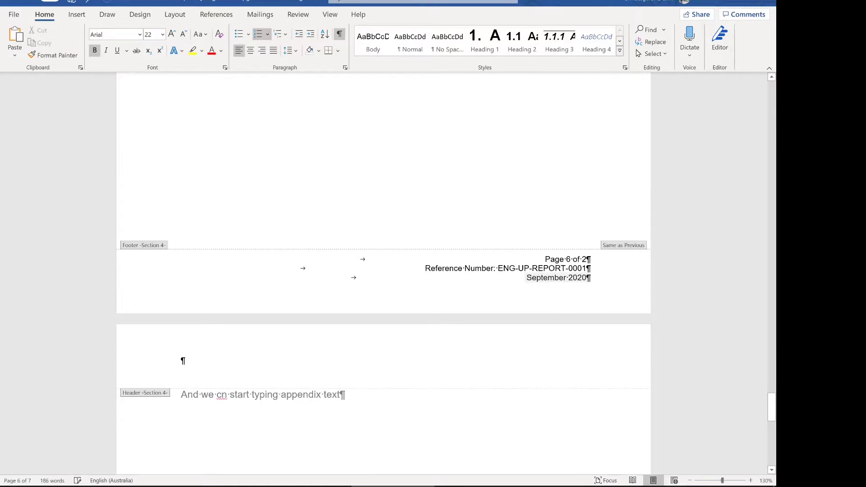
triple_click(549, 261)
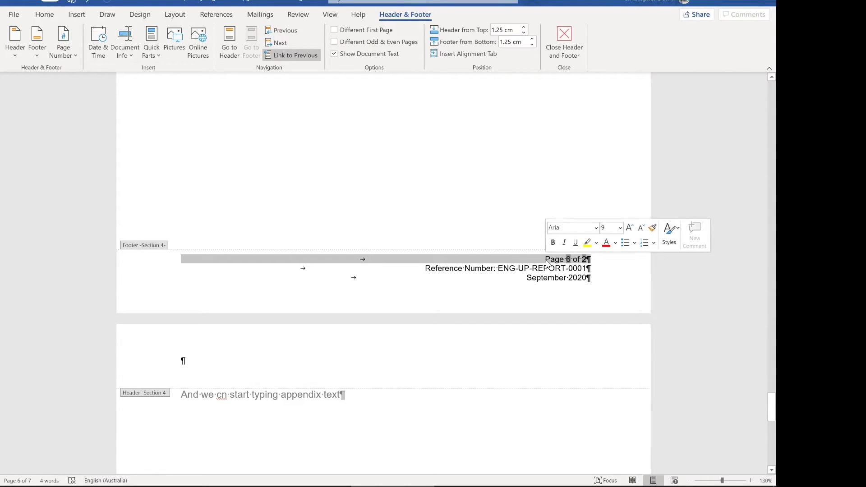
left_click(571, 264)
triple_click(563, 265)
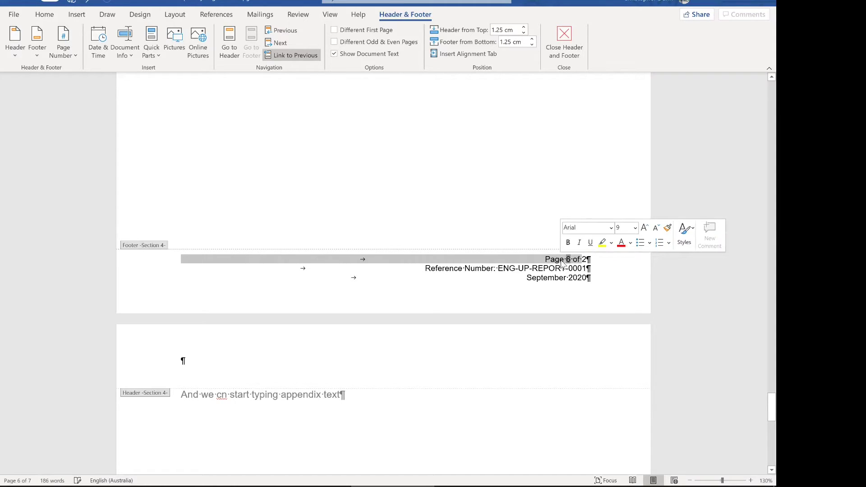
left_click(588, 278)
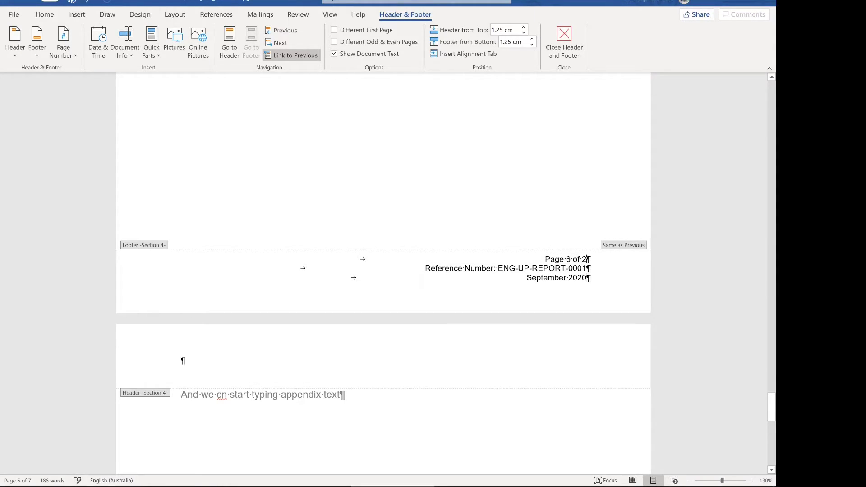
triple_click(509, 258)
key("Delete")
key("shift+Right")
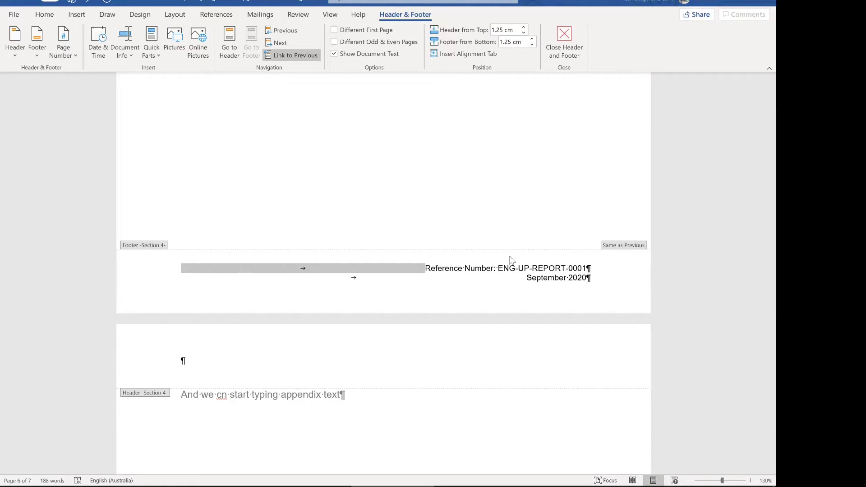
double_click(541, 202)
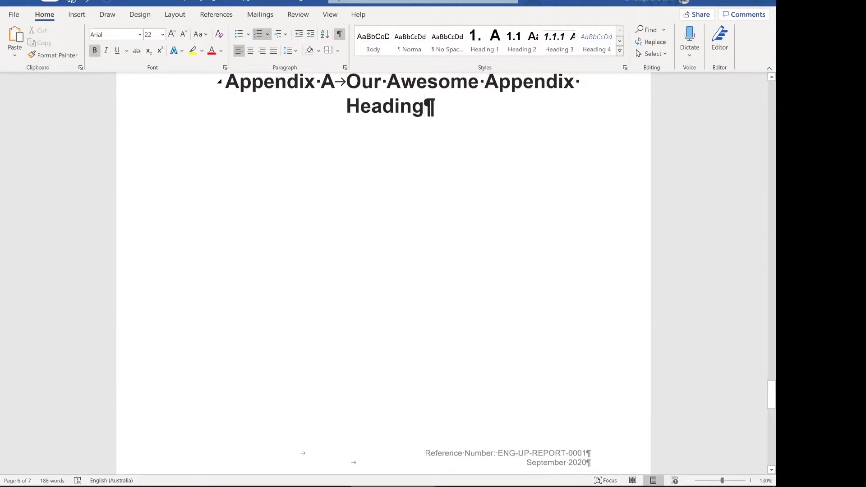
Step: Draw a rectangle with one snipped corner, about 19 cm high and 16.6 cm wide, in the Section 4 header over the appendix heading page
scroll(383, 271, "down", 1, "ctrl")
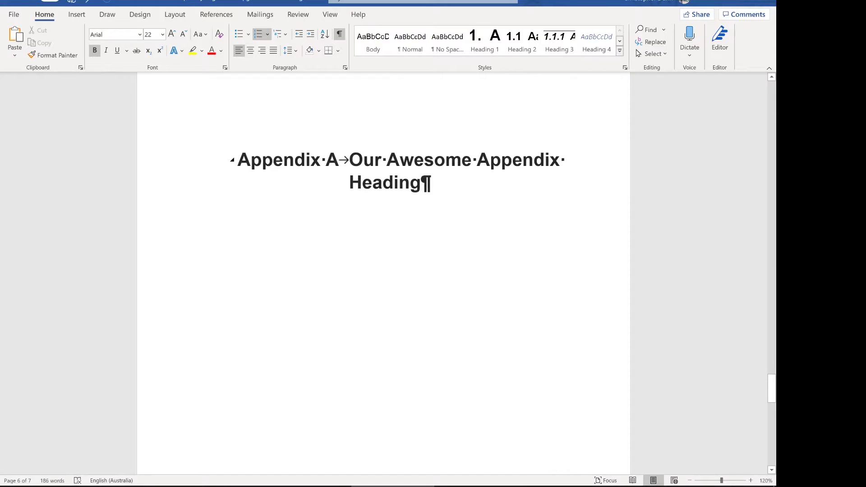
scroll(384, 270, "up", 3)
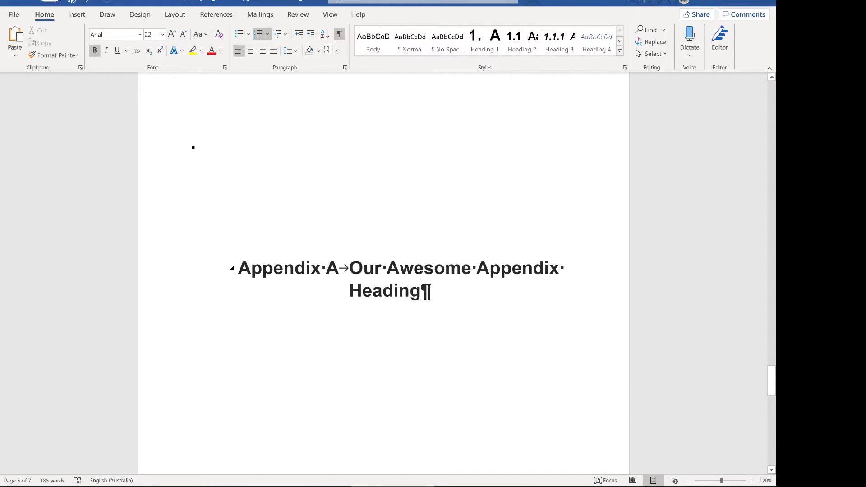
scroll(495, 122, "up", 3)
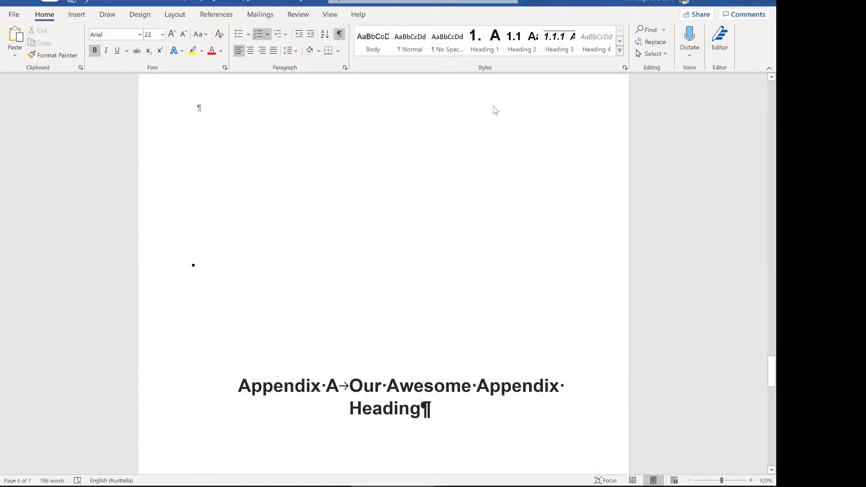
double_click(495, 111)
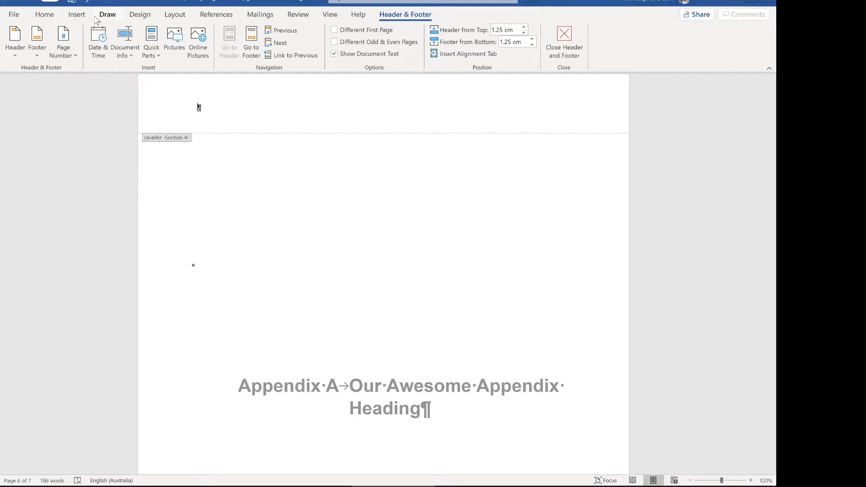
left_click(86, 16)
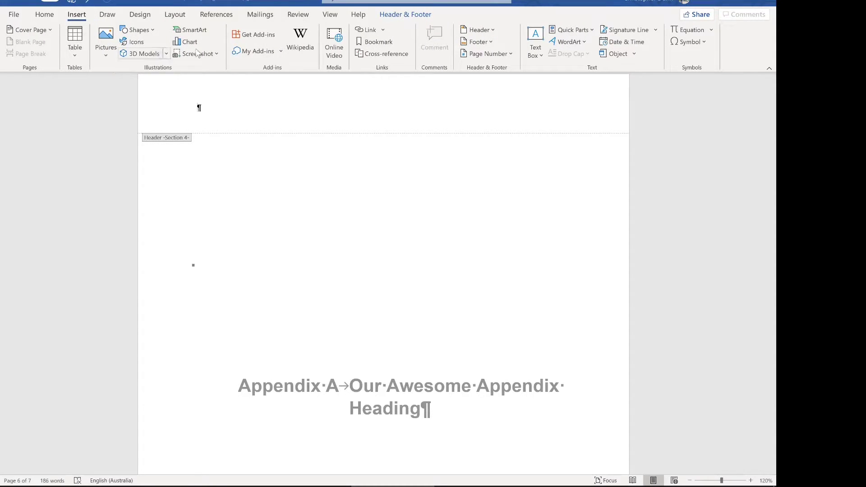
left_click(155, 28)
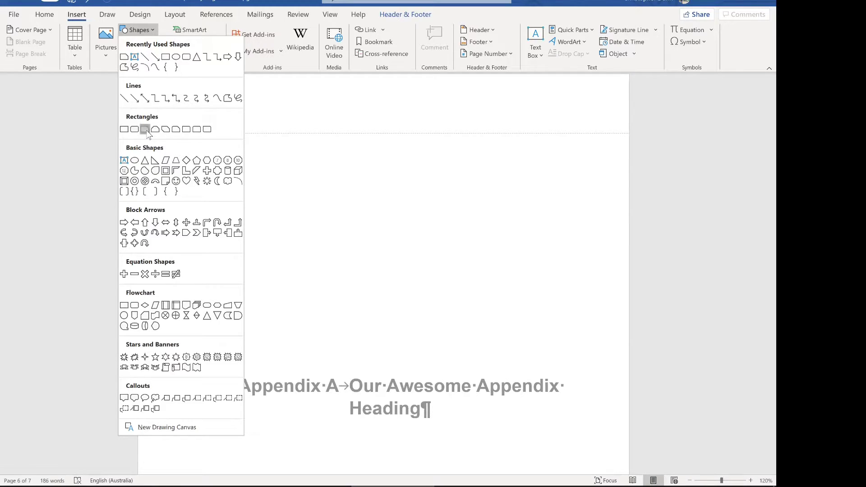
left_click(145, 129)
scroll(203, 111, "down", 3)
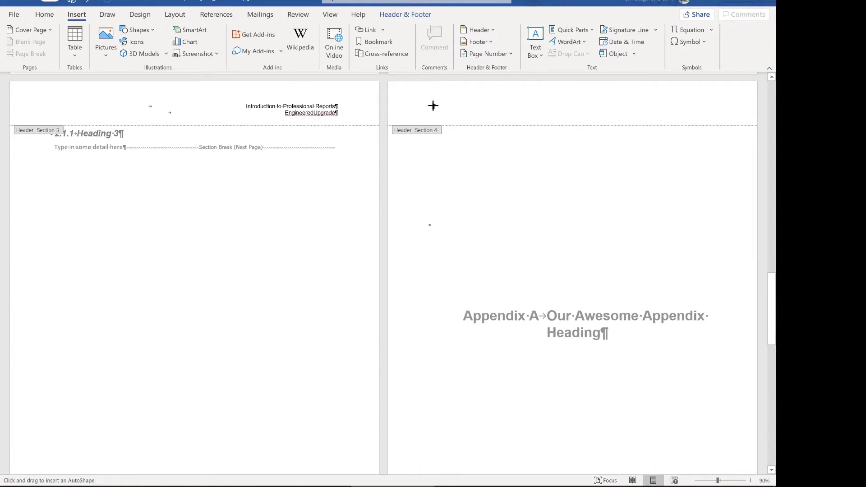
mouse_move(433, 105)
left_mouse_down()
mouse_move(562, 288)
mouse_move(652, 315)
mouse_move(632, 320)
mouse_move(693, 383)
mouse_move(698, 458)
mouse_move(759, 451)
mouse_move(726, 440)
left_mouse_up()
Step: Stretch the header rectangle down to just above the footer, about 25 cm high, and widen it slightly to about 16.6 cm
scroll(685, 350, "down", 1, "ctrl")
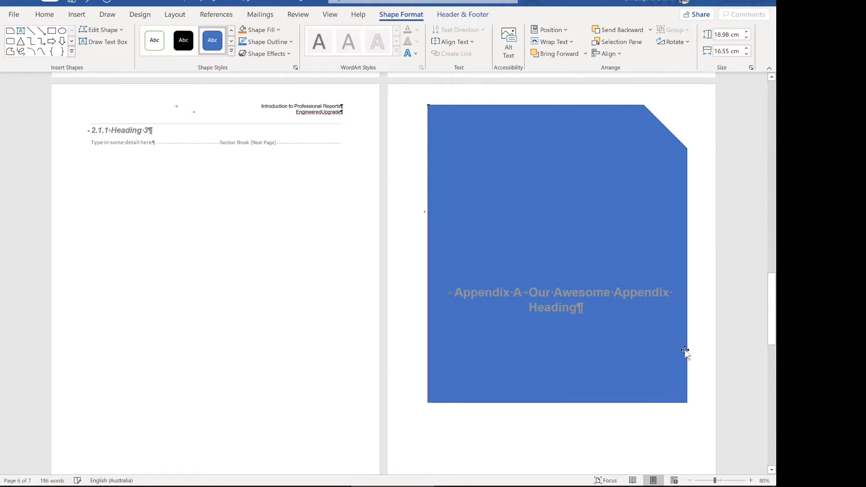
scroll(685, 350, "down", 2)
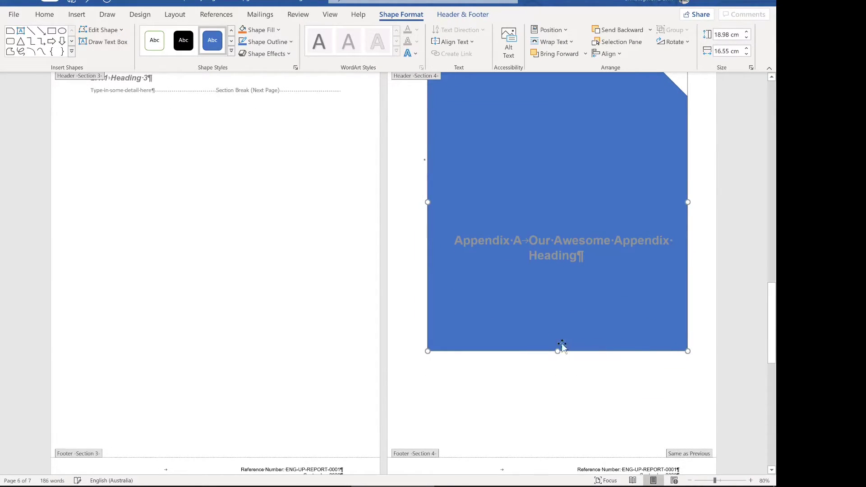
left_click_drag(558, 351, 555, 445)
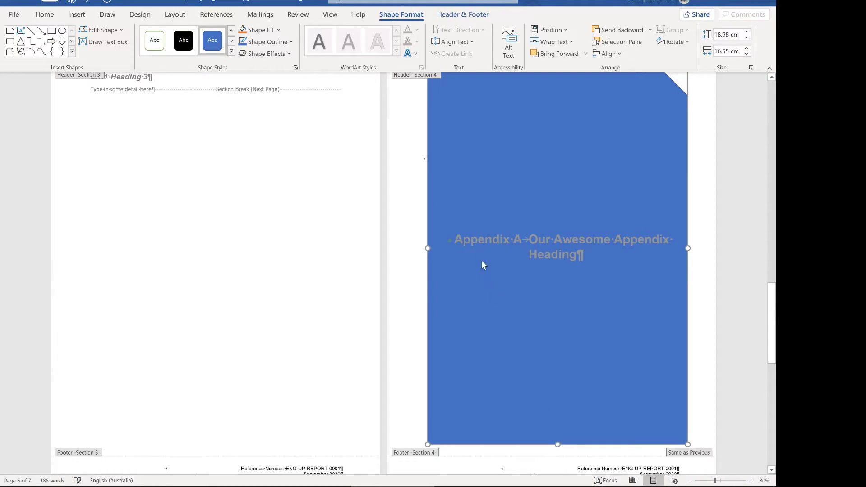
left_click_drag(427, 248, 426, 249)
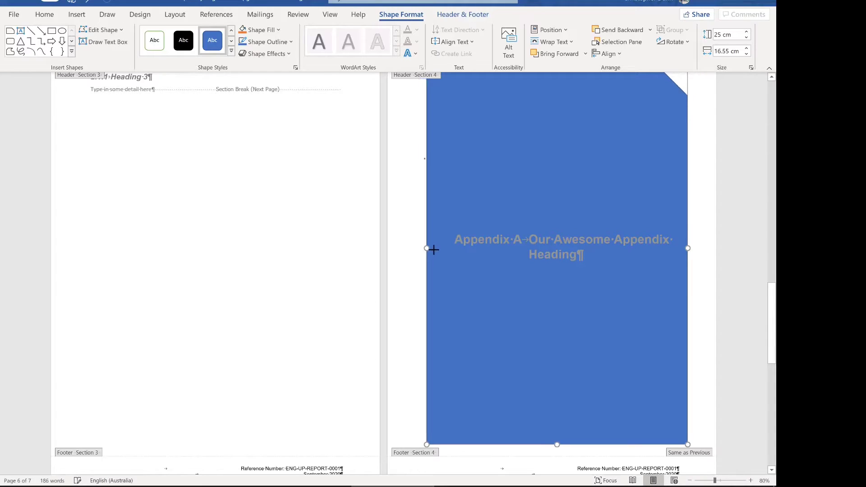
Step: Set the fill transparency of the header rectangle to 80%
right_click(511, 186)
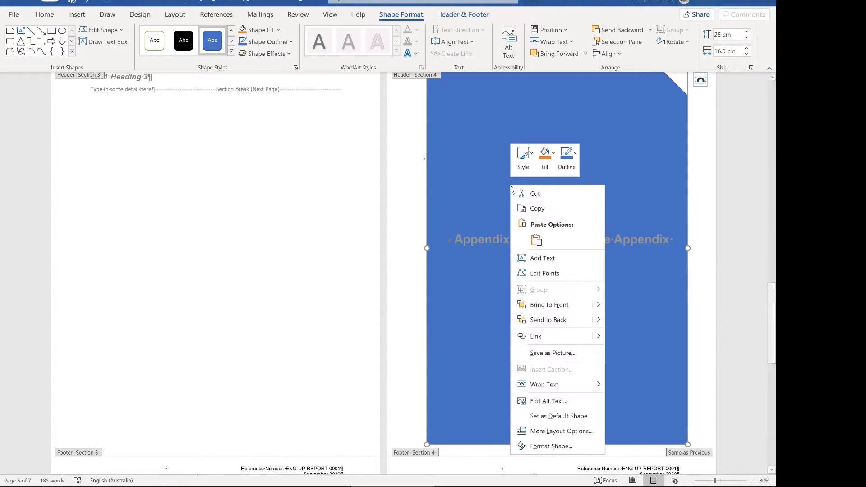
left_click(545, 447)
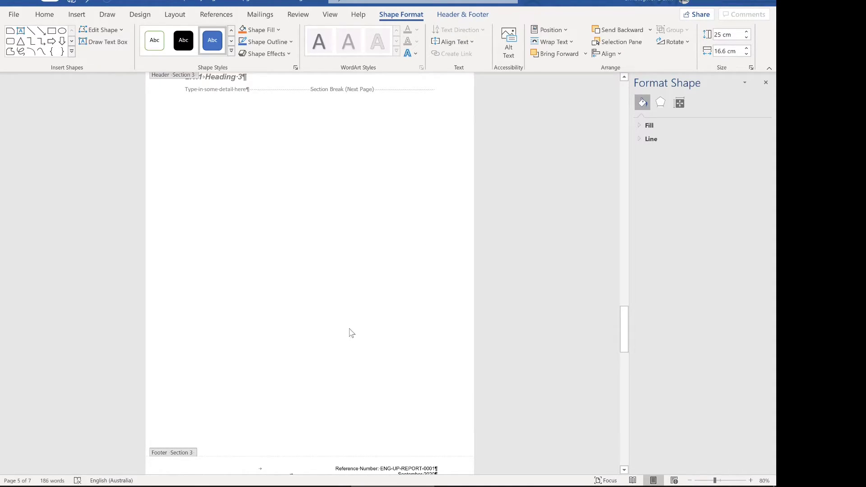
scroll(350, 333, "down", 3)
scroll(349, 328, "down", 5)
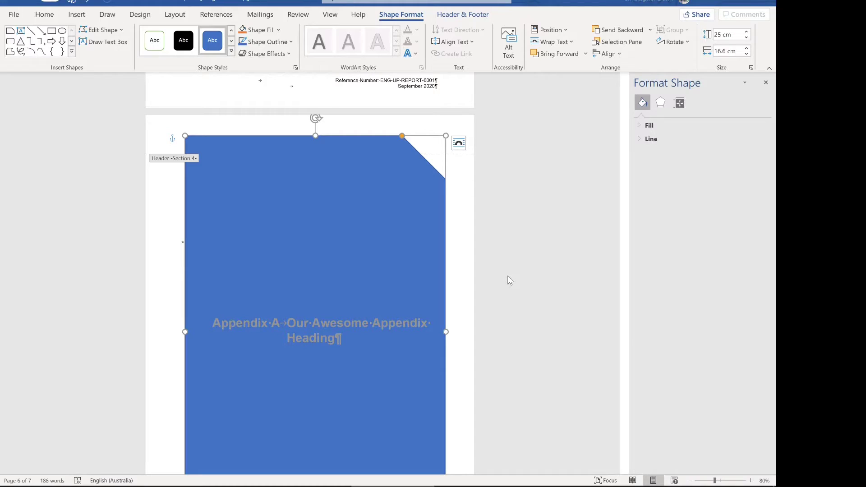
left_click(642, 127)
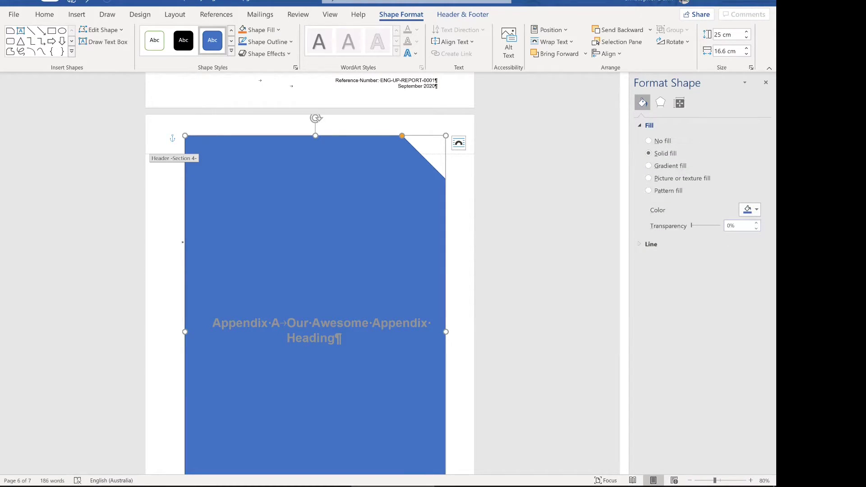
left_click(727, 225)
type("8")
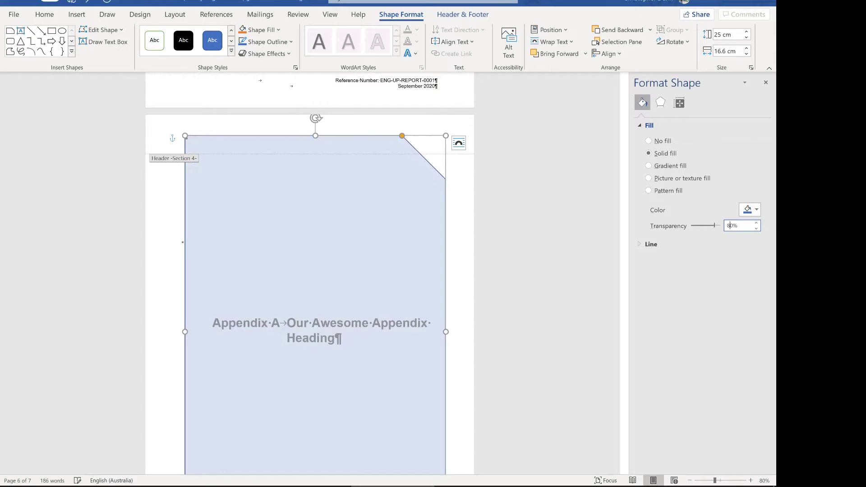
Step: Remove the rectangle's outline, return to the body text and close the shape formatting options
left_click(651, 240)
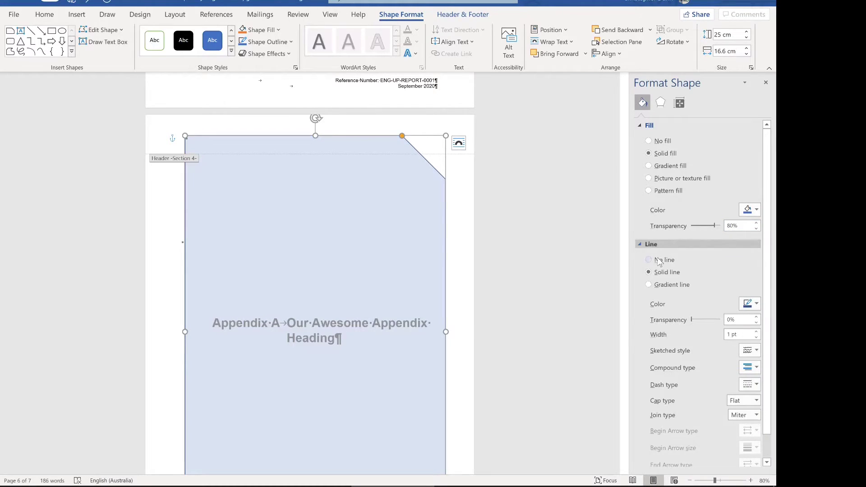
left_click(658, 260)
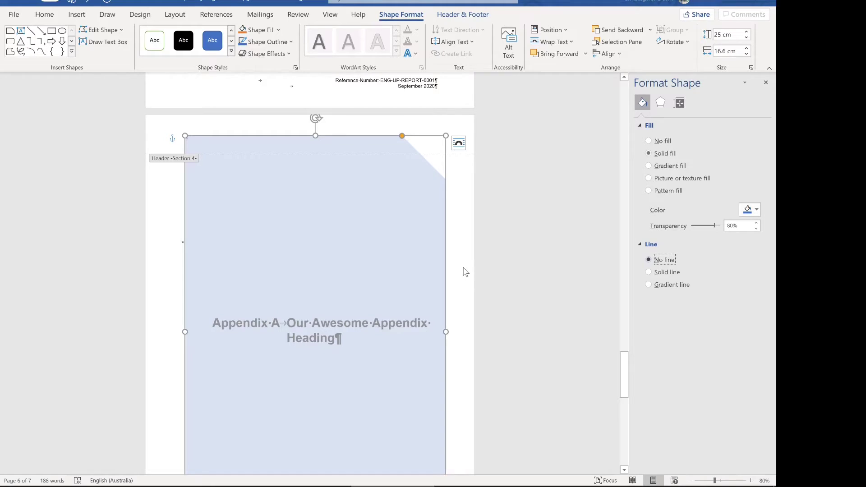
double_click(432, 323)
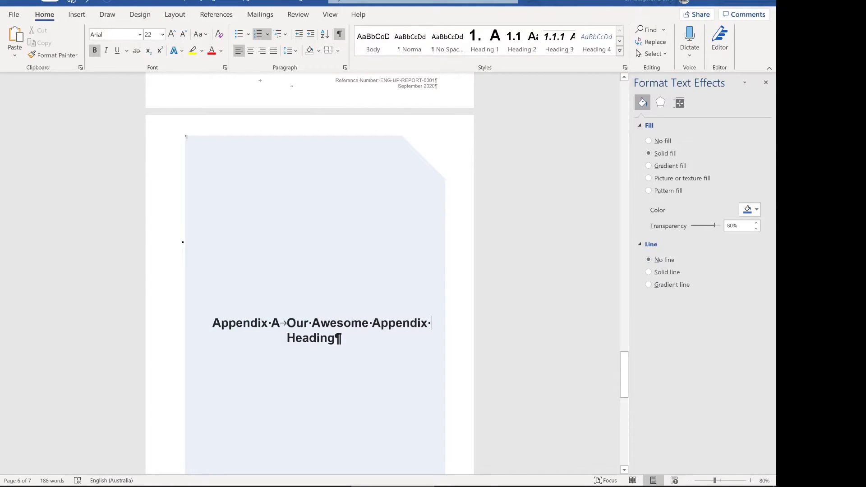
left_click(766, 82)
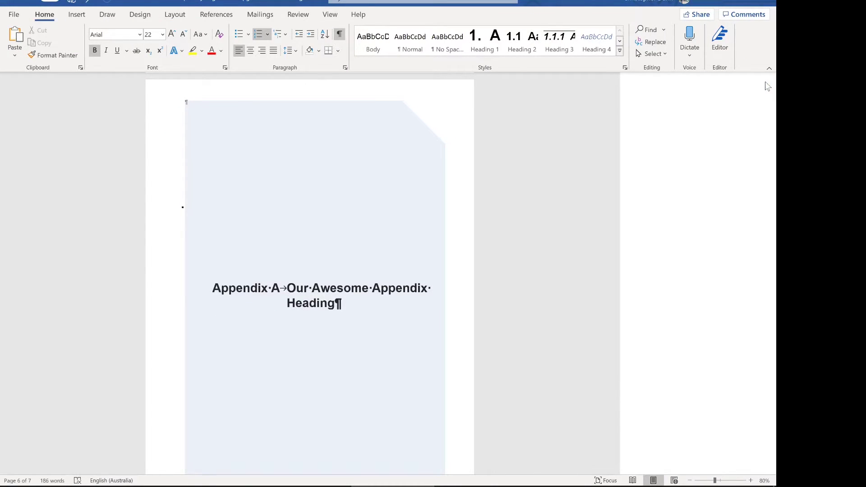
Step: Examine the appendix heading page and the text page after it for the background rectangle
scroll(390, 343, "down", 10)
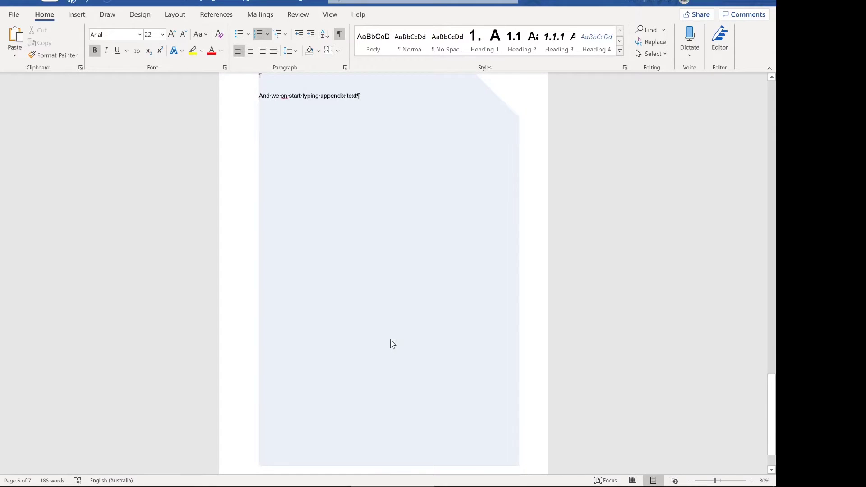
scroll(393, 344, "down", 5)
scroll(390, 341, "up", 3)
scroll(390, 339, "down", 2)
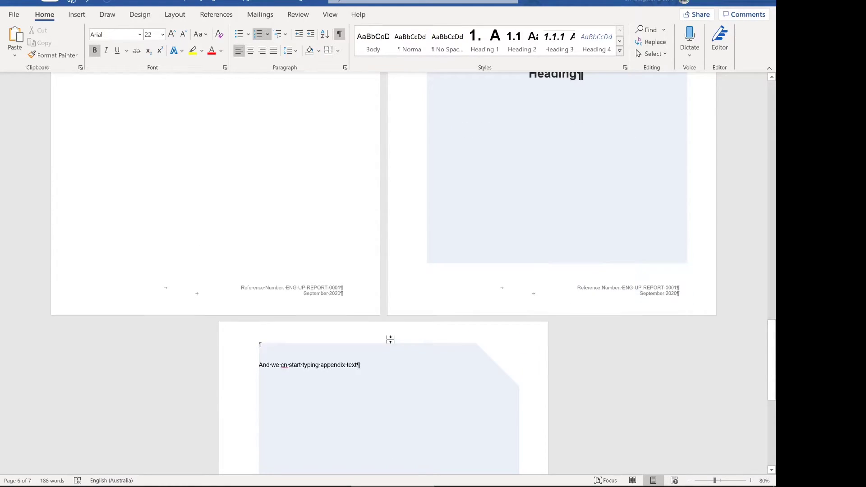
scroll(390, 339, "down", 1)
scroll(351, 419, "down", 5)
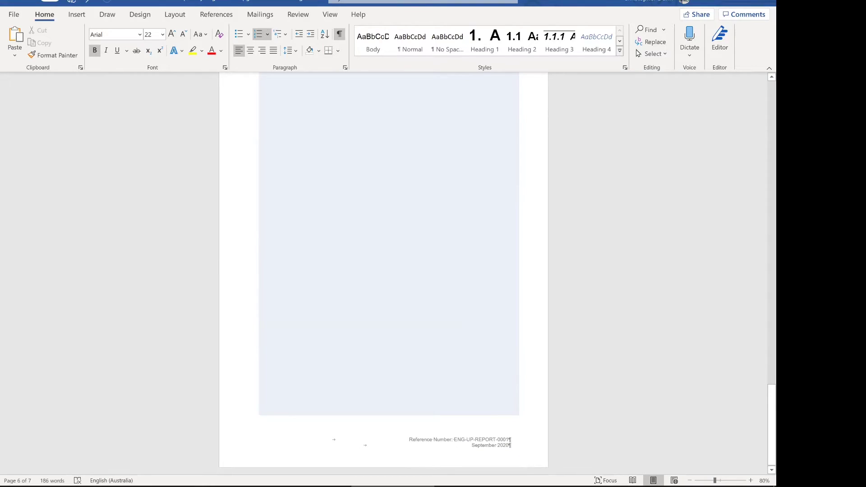
scroll(367, 224, "up", 3)
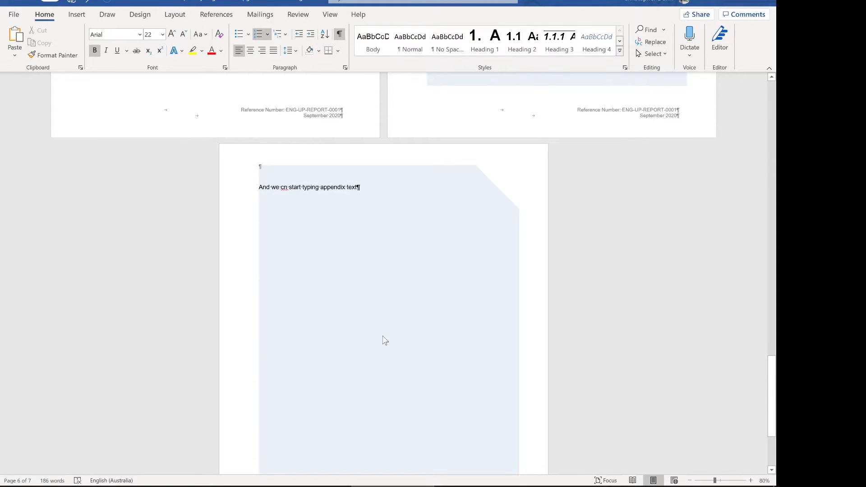
scroll(384, 340, "up", 5)
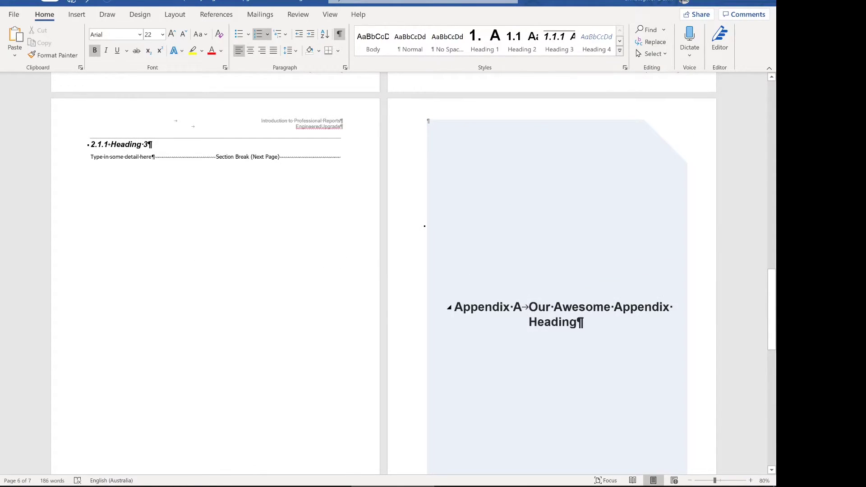
Step: Insert a Next Page section break at the end of the appendix heading
left_click(77, 15)
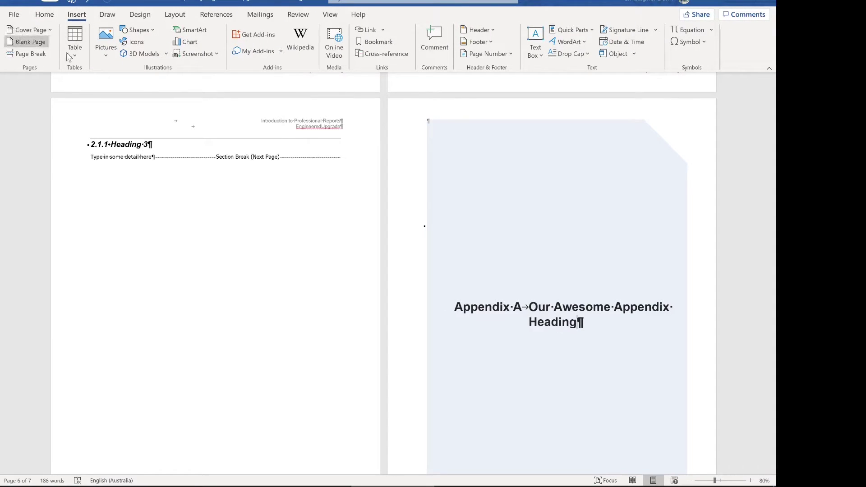
left_click(170, 14)
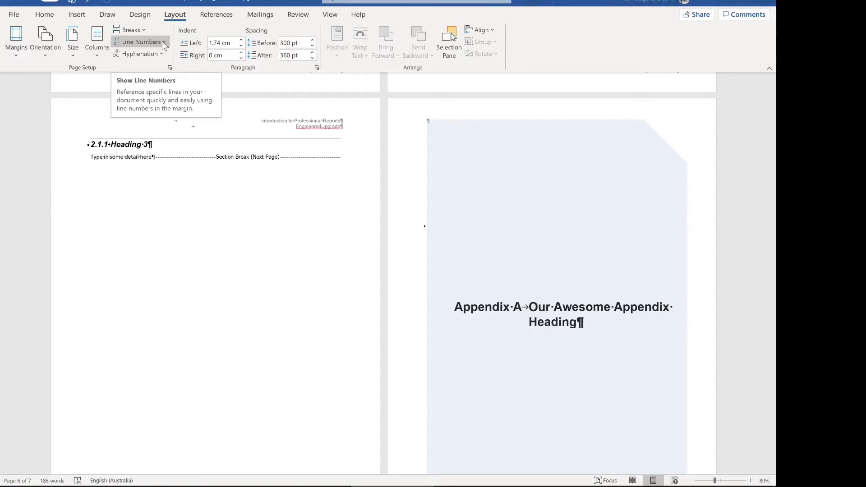
left_click(142, 29)
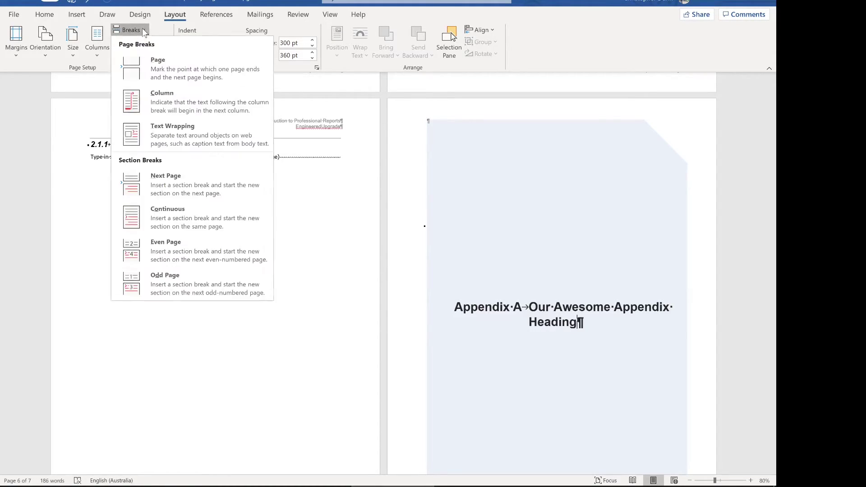
left_click(194, 191)
Step: Delete the empty Appendix B heading above the appendix body text on the page after the section break
scroll(388, 341, "down", 5)
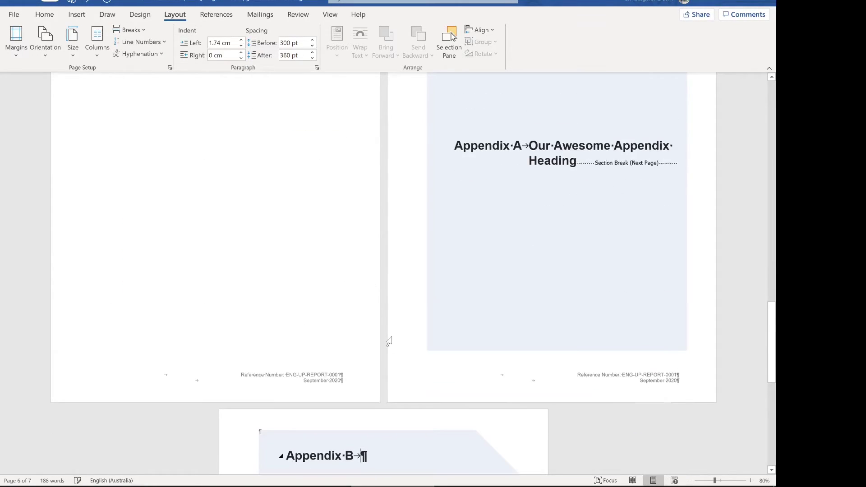
scroll(393, 341, "down", 5)
scroll(394, 342, "up", 3)
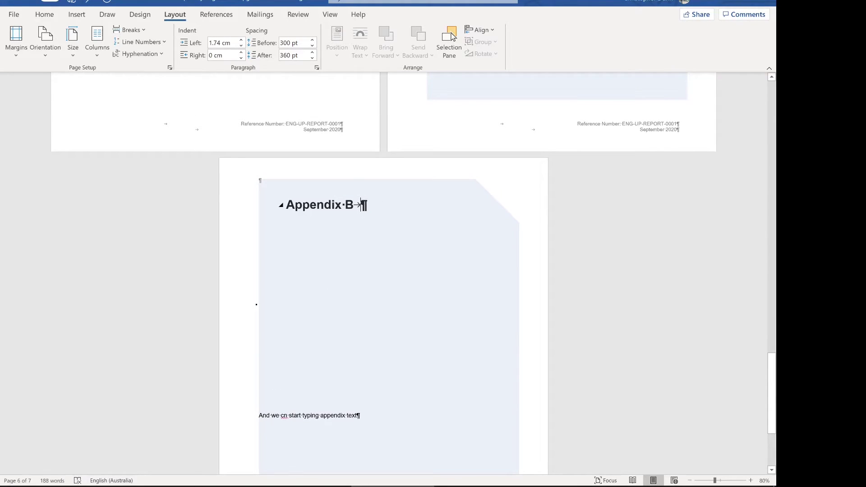
key("BackSpace")
key("BackSpace")
key("BackSpace")
key("BackSpace")
key("BackSpace")
key("BackSpace")
key("BackSpace")
key("BackSpace")
key("BackSpace")
key("BackSpace")
key("Delete")
key("Delete")
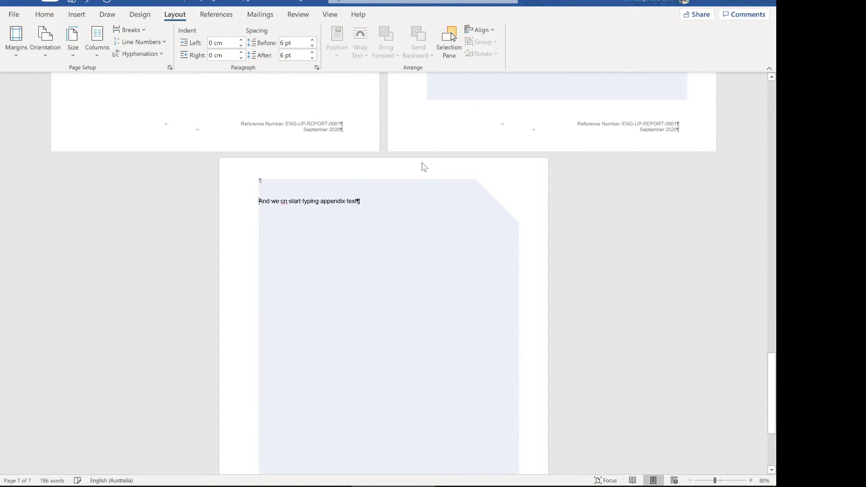
Step: Unlink the Section 5 header from the previous section, delete the background rectangle from it and return to the body text
double_click(402, 173)
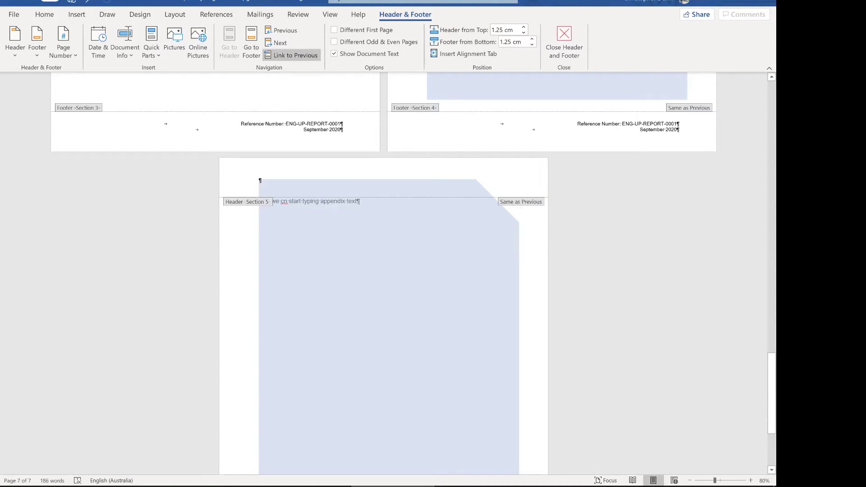
left_click(293, 59)
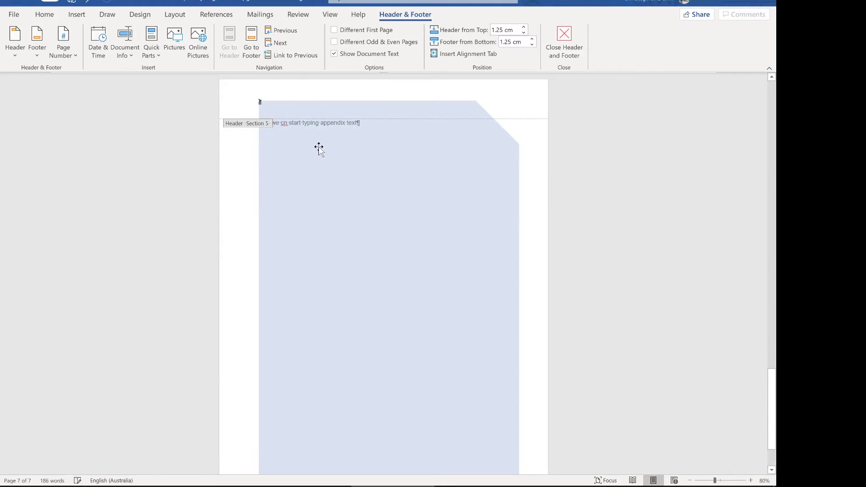
left_click(360, 112)
key("Delete")
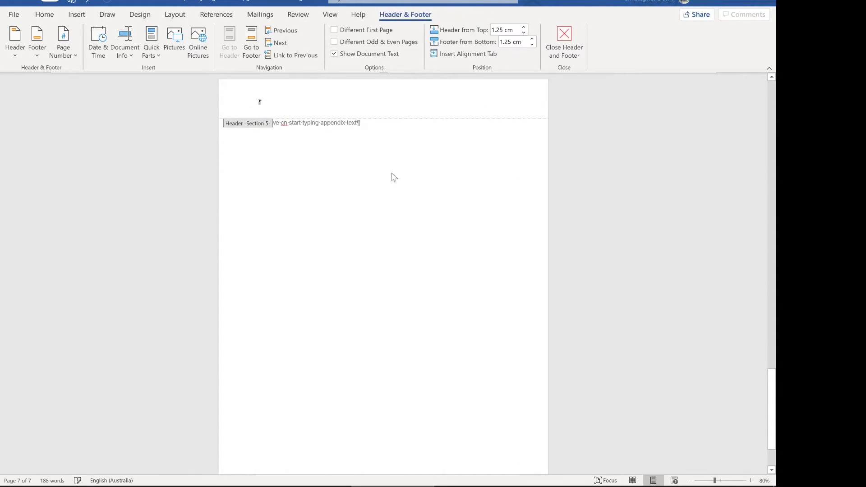
double_click(396, 181)
scroll(392, 181, "up", 5)
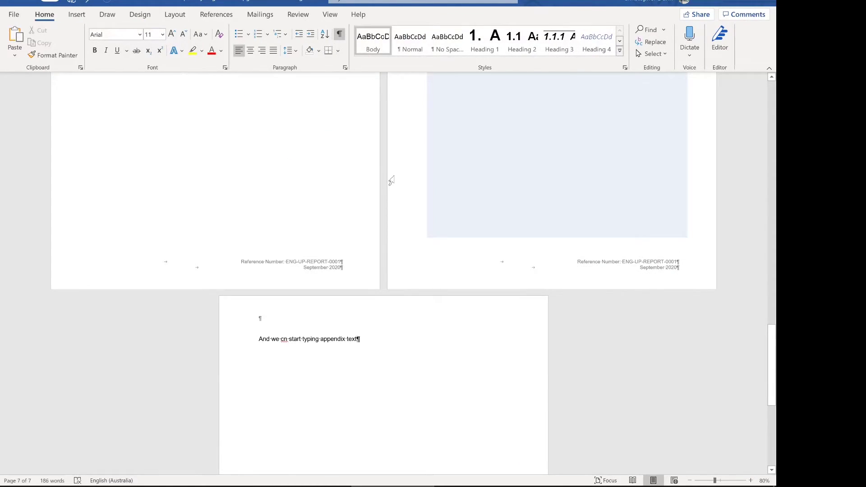
Step: Compare the shaded appendix heading page with the appendix text page after it, including their headers and footers
scroll(392, 181, "down", 5)
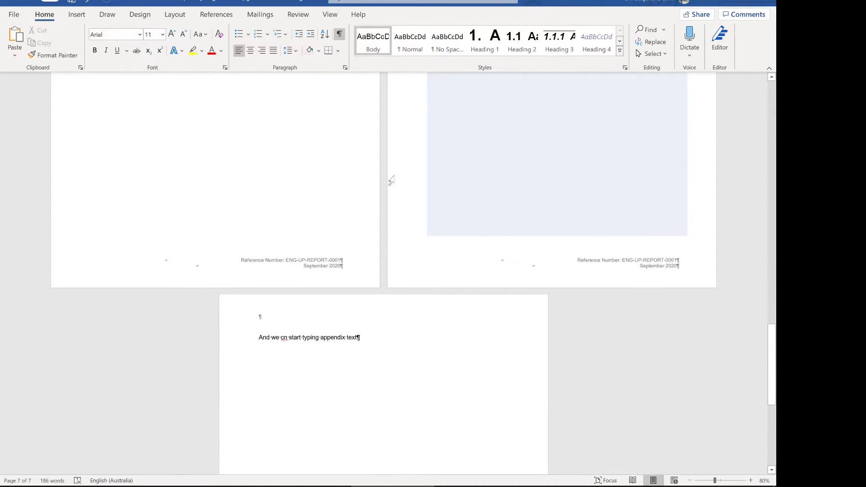
scroll(392, 179, "down", 6)
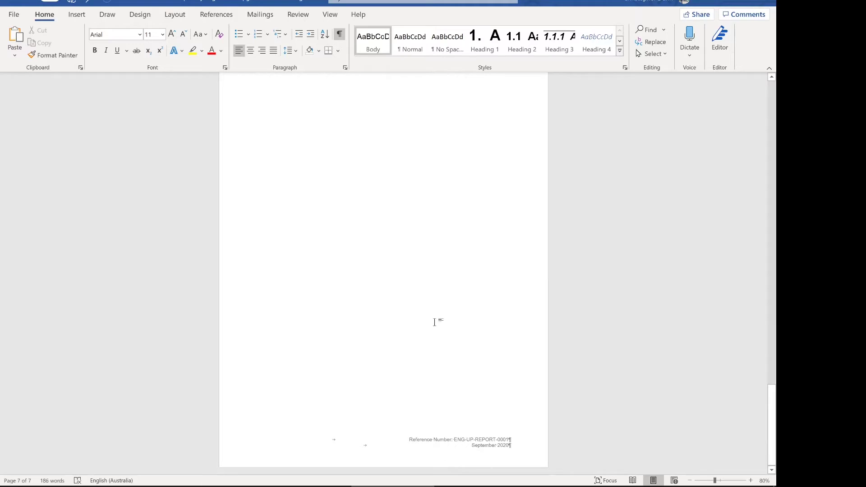
scroll(434, 322, "up", 5)
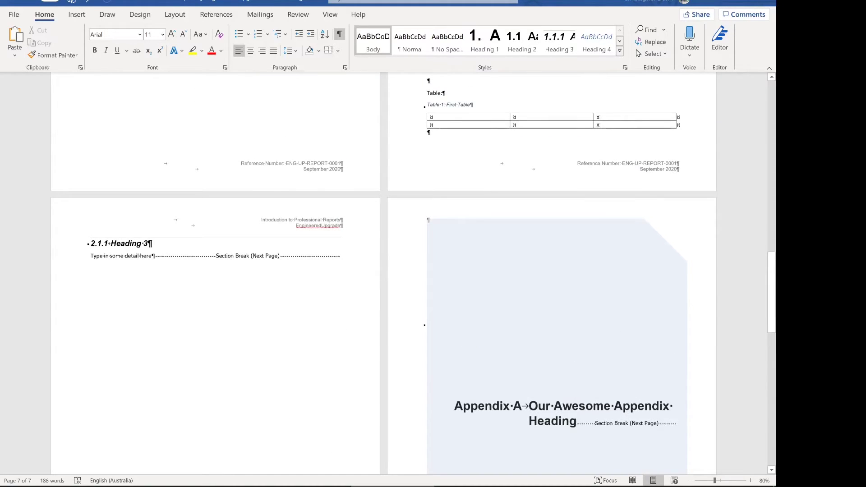
scroll(435, 322, "down", 5)
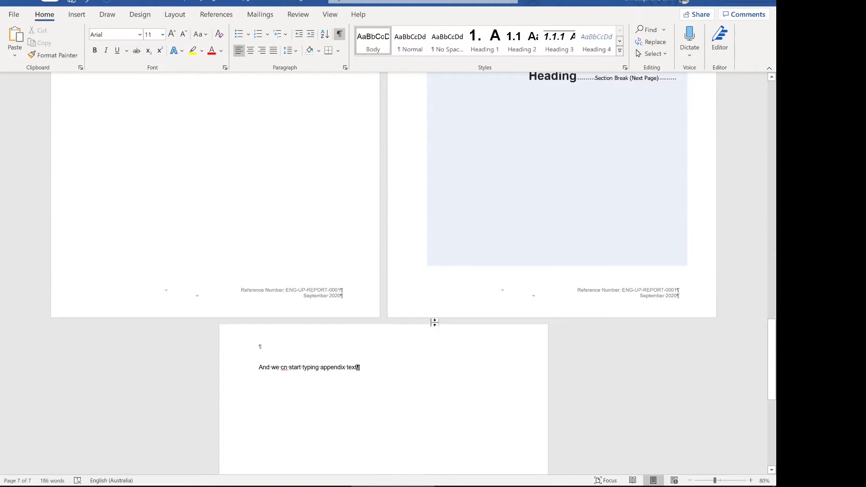
scroll(434, 322, "up", 2)
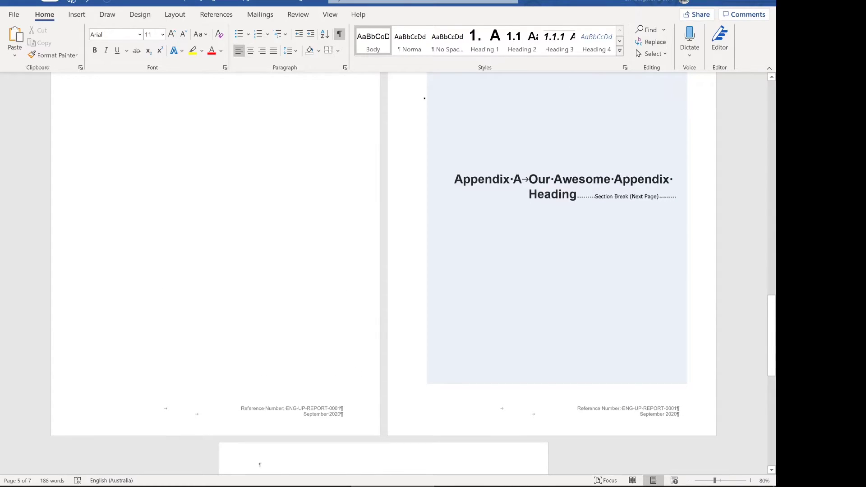
Step: Replace the table of contents with a custom one that also includes Heading 9, one level below Heading 3
scroll(435, 322, "up", 13)
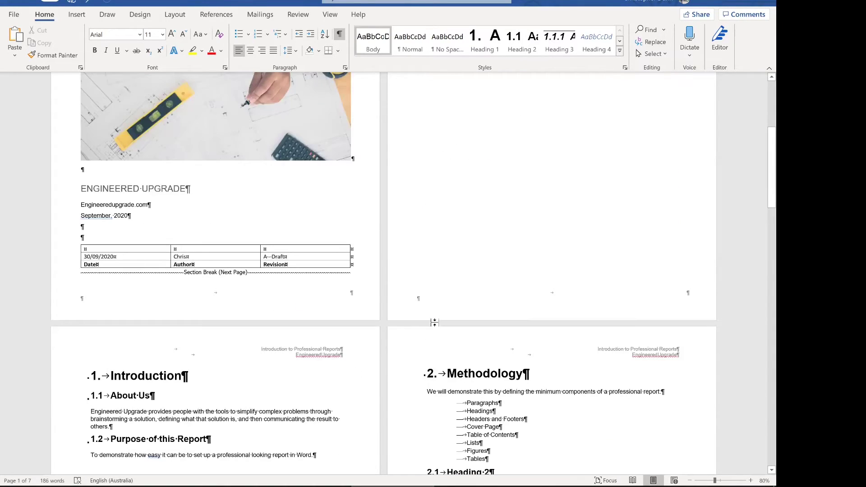
scroll(434, 322, "up", 5)
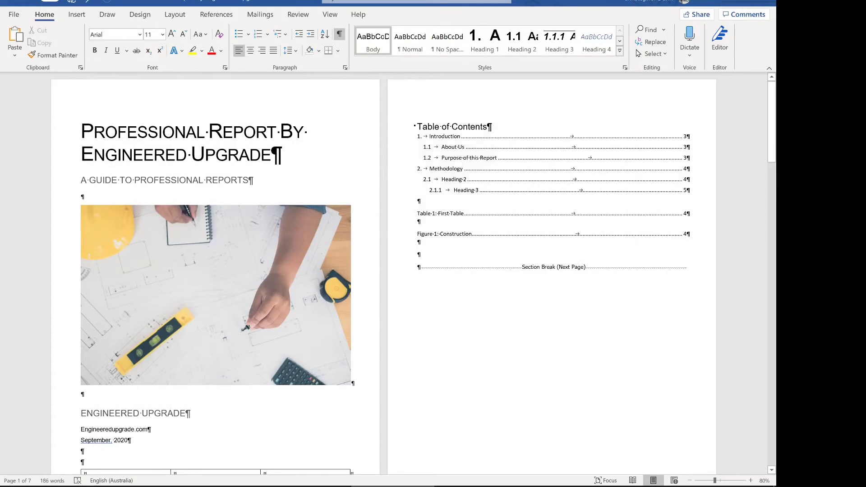
left_click(441, 147)
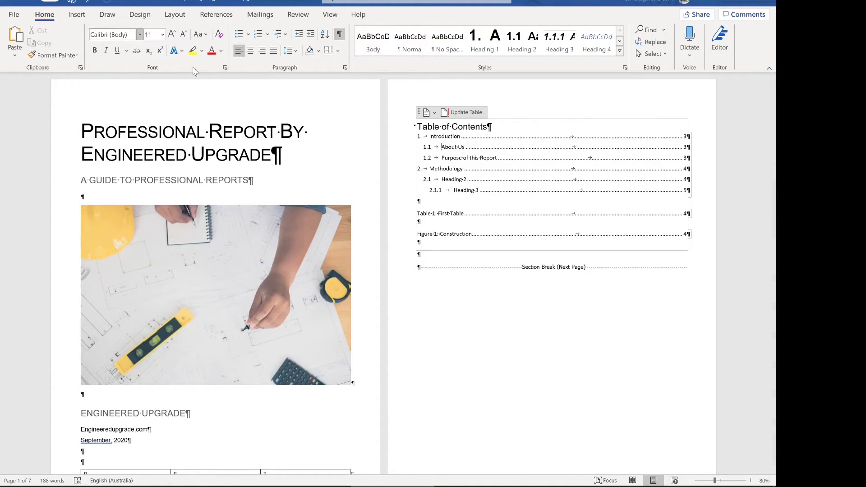
left_click(216, 14)
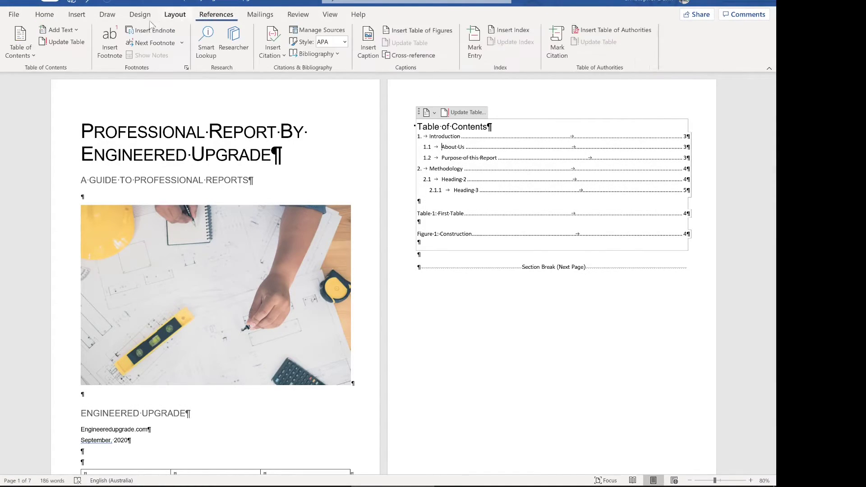
left_click(33, 56)
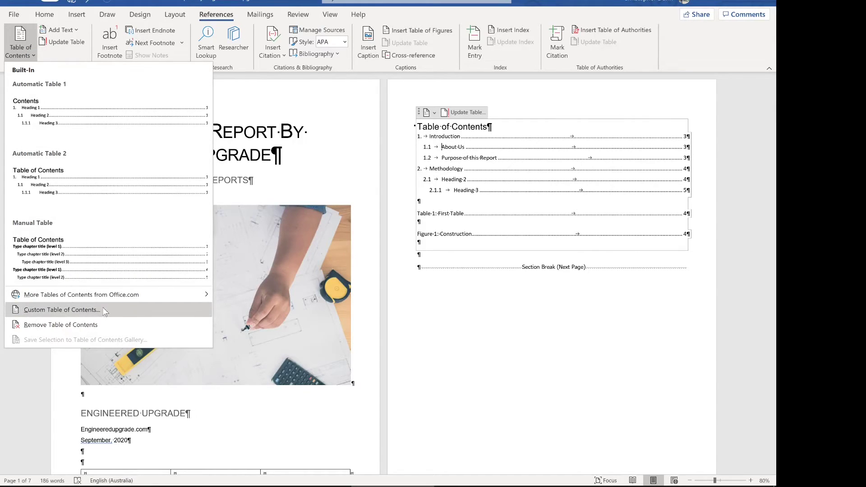
left_click(62, 310)
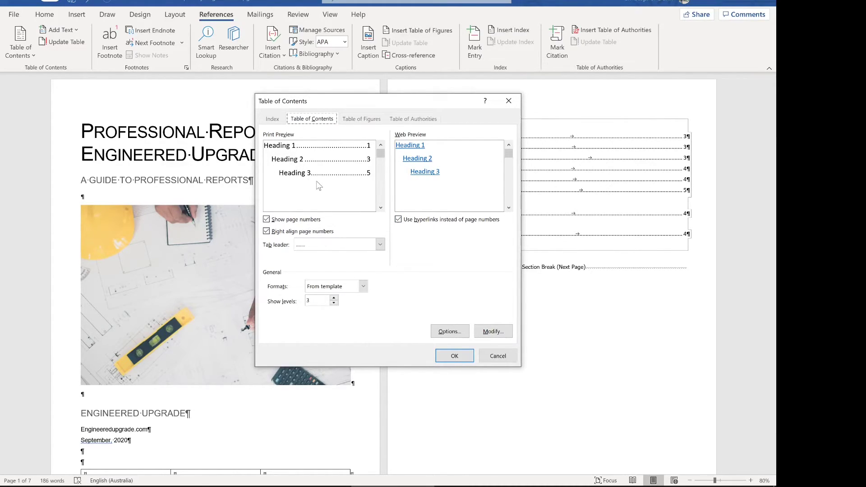
left_click(448, 333)
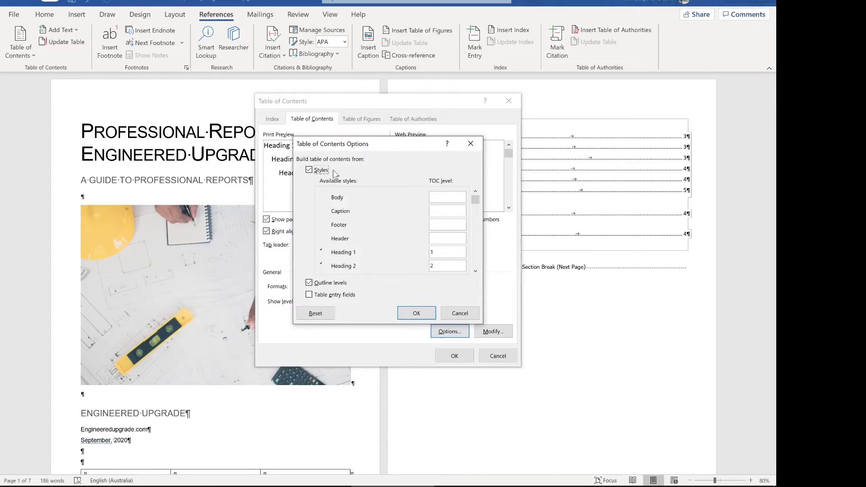
left_click_drag(474, 273, 475, 272)
left_click_drag(475, 192, 476, 192)
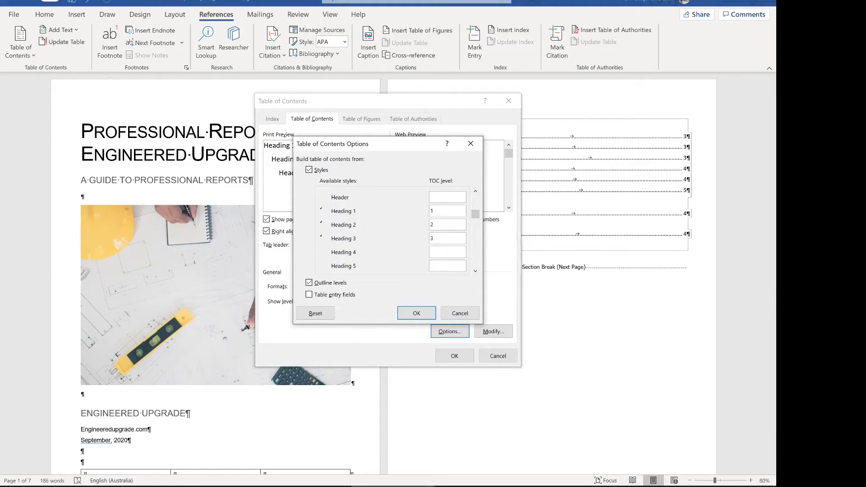
scroll(468, 270, "down", 2)
left_click(413, 315)
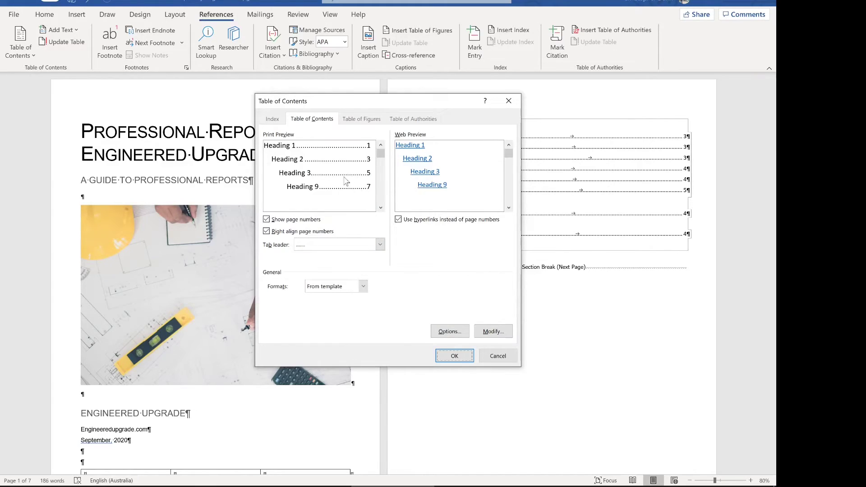
left_click(451, 358)
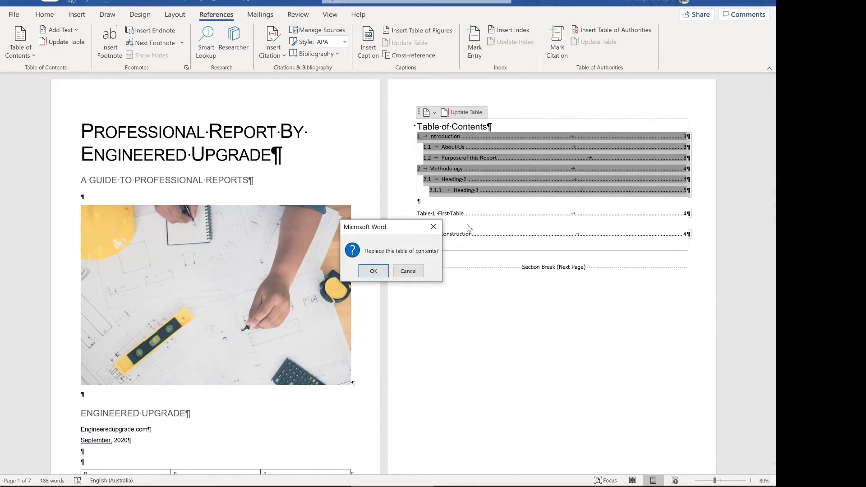
left_click(379, 270)
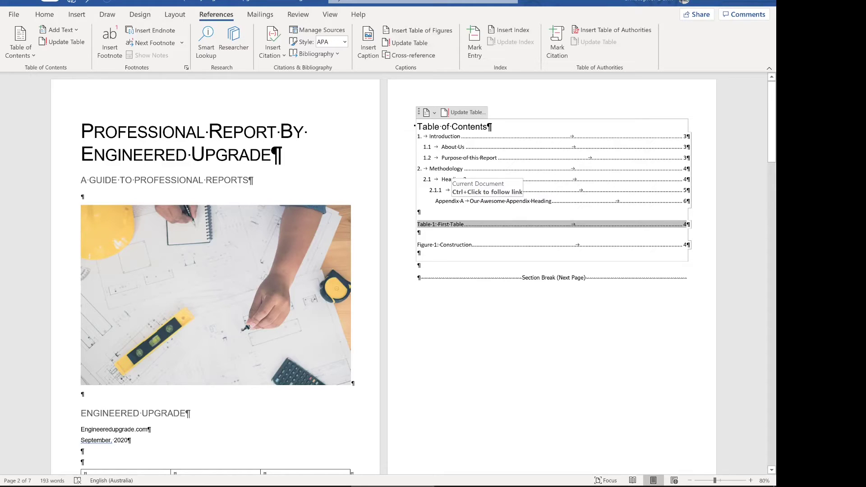
Step: Modify the TOC 2 style of the custom table of contents so its left paragraph indent is 0 cm
left_click(452, 201)
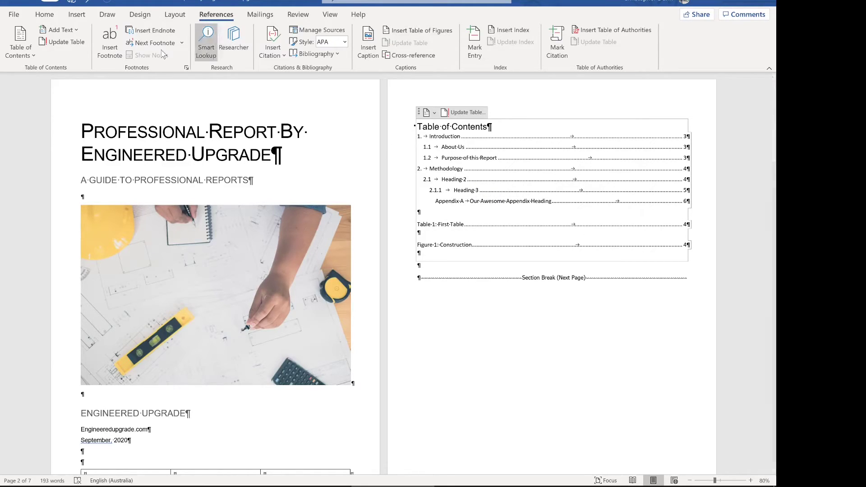
left_click(34, 54)
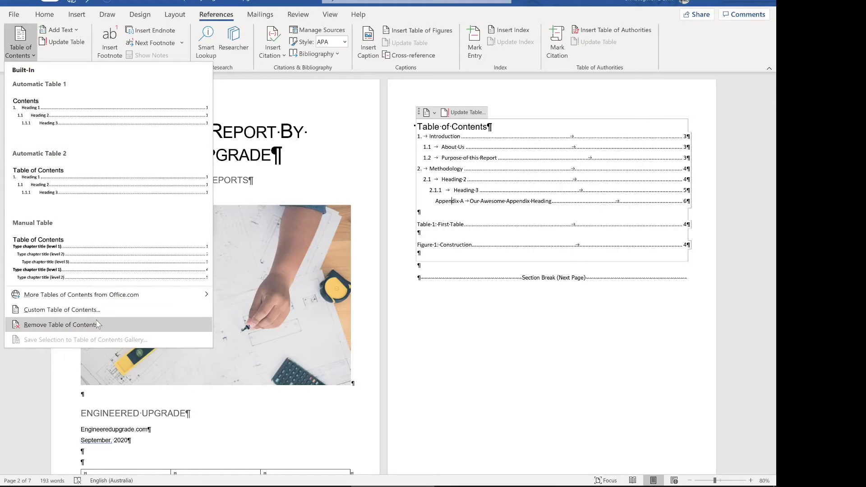
left_click(105, 311)
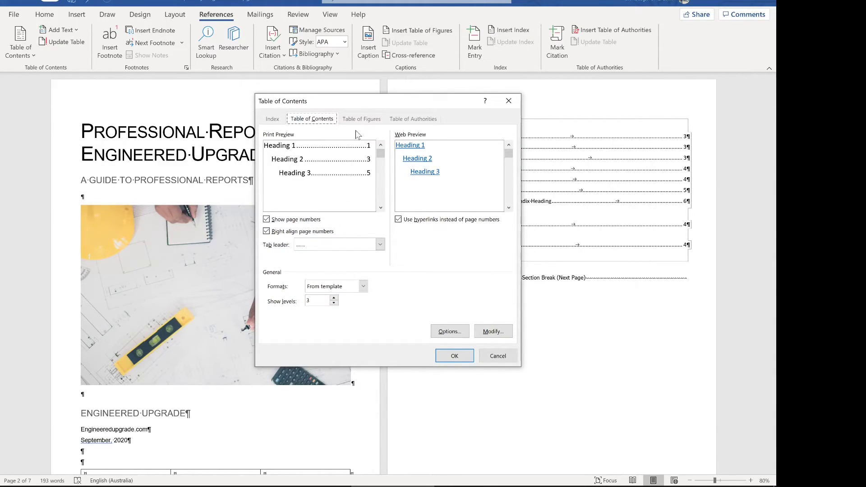
left_click(501, 336)
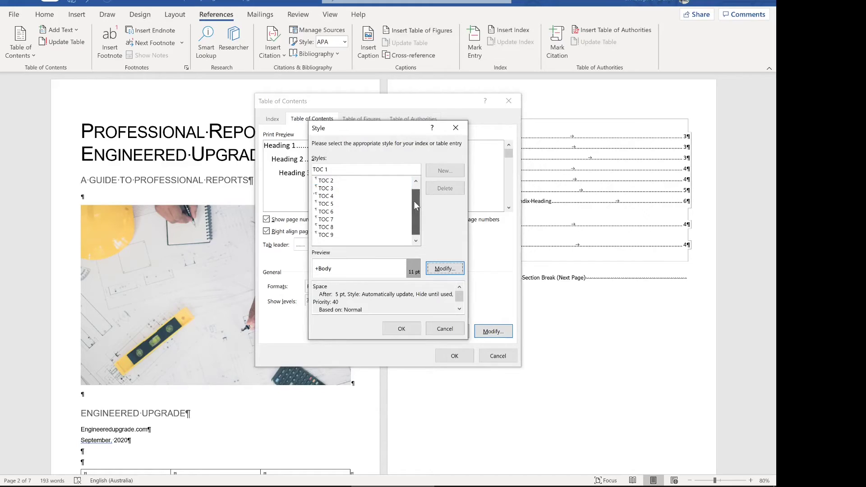
left_click(366, 205)
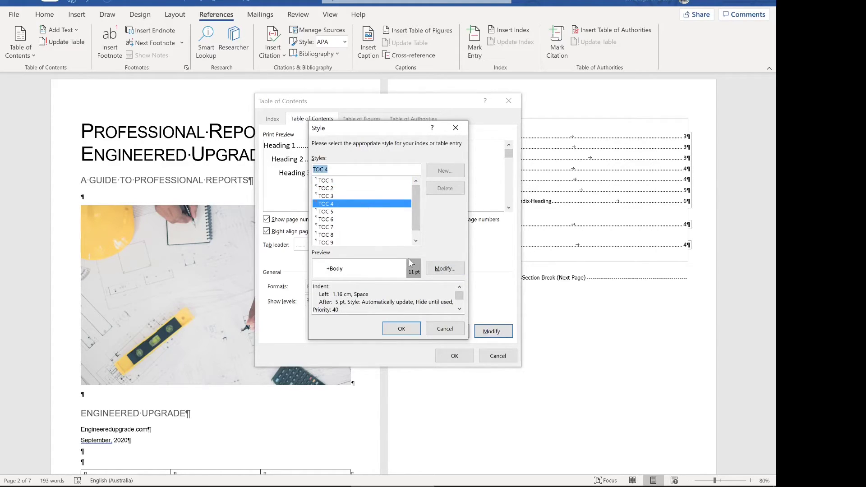
left_click(373, 189)
left_click(437, 270)
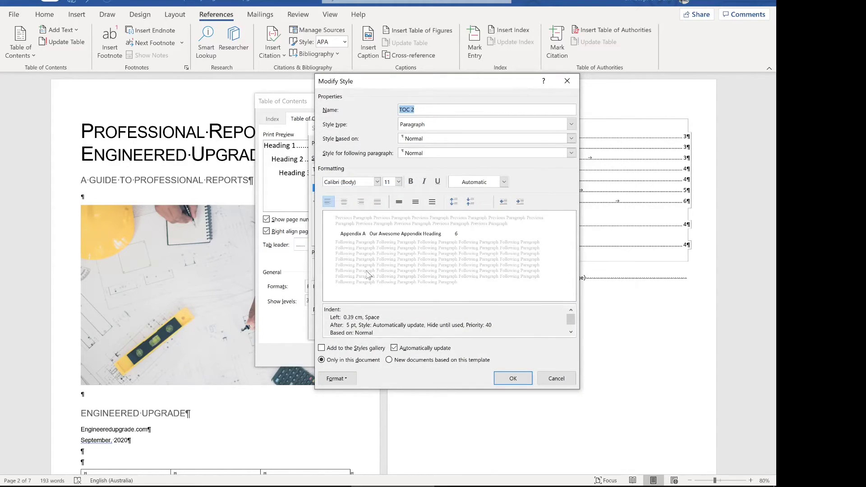
left_click(351, 379)
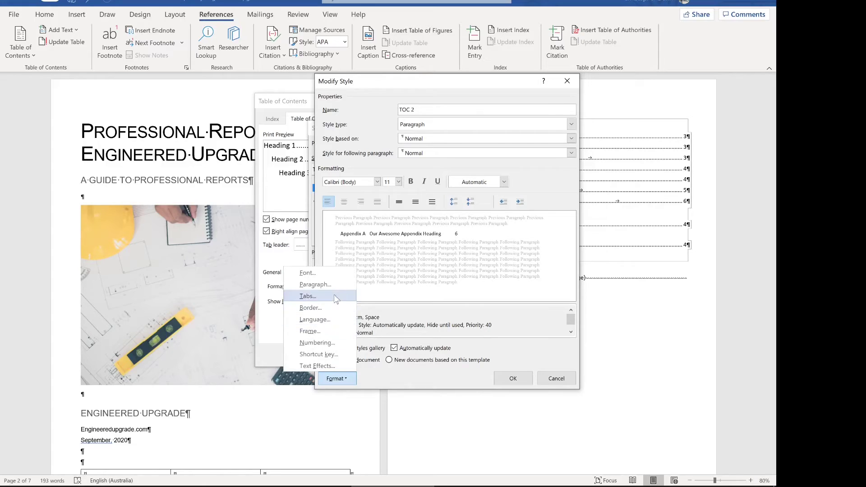
left_click(331, 279)
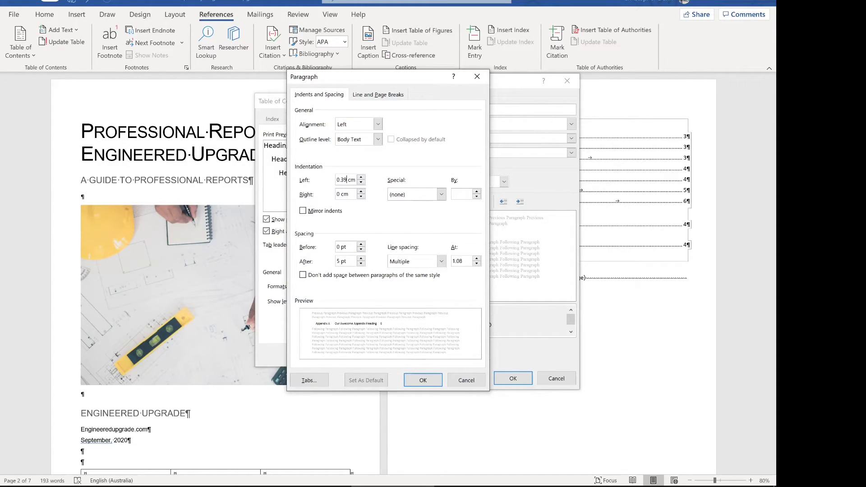
left_click_drag(348, 180, 315, 185)
type("0")
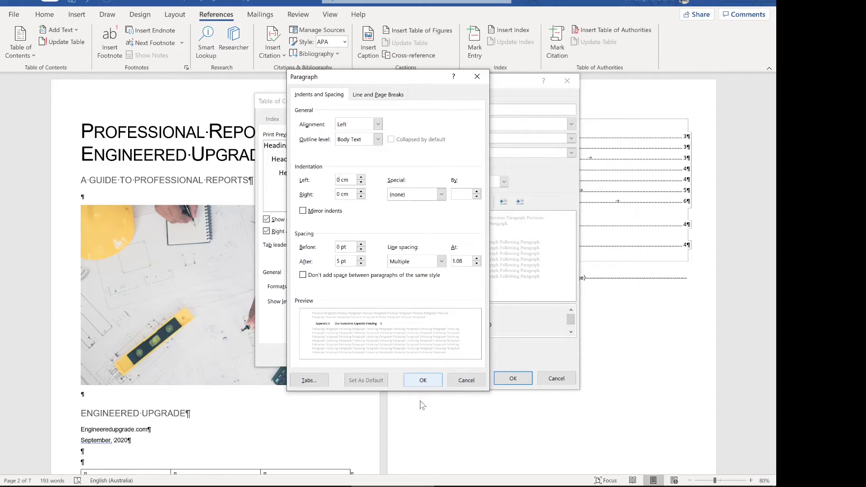
left_click(431, 383)
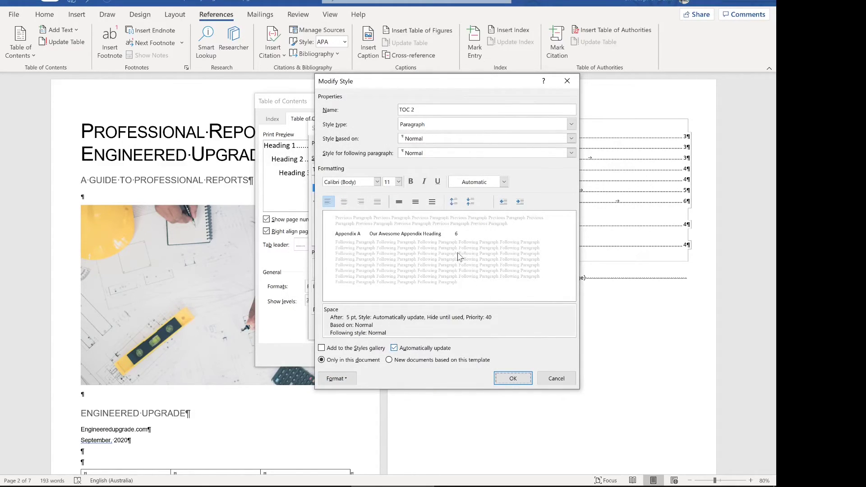
left_click(510, 378)
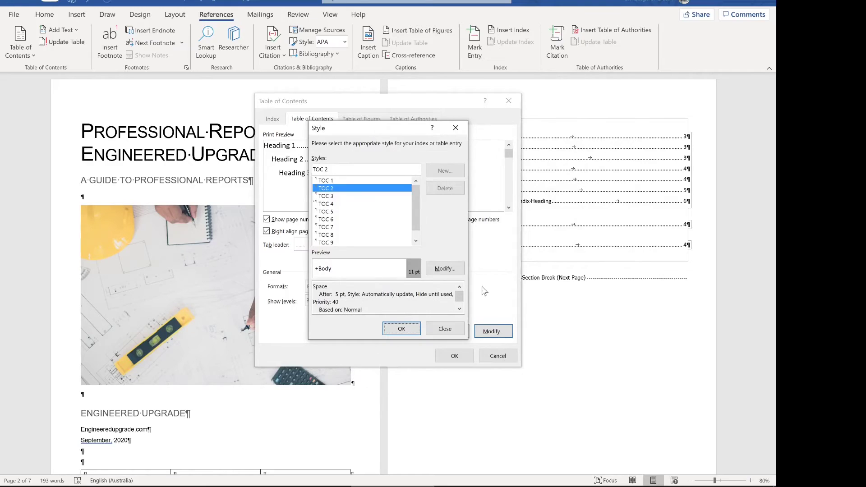
left_click(444, 269)
left_click(346, 380)
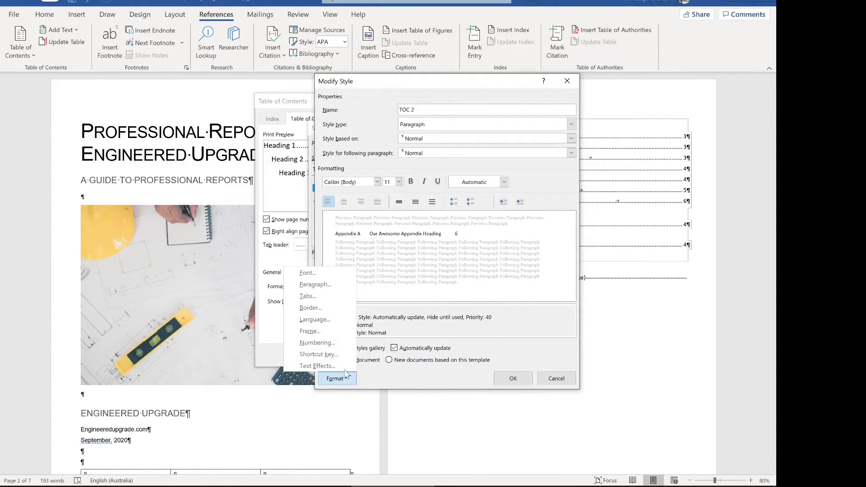
left_click(338, 285)
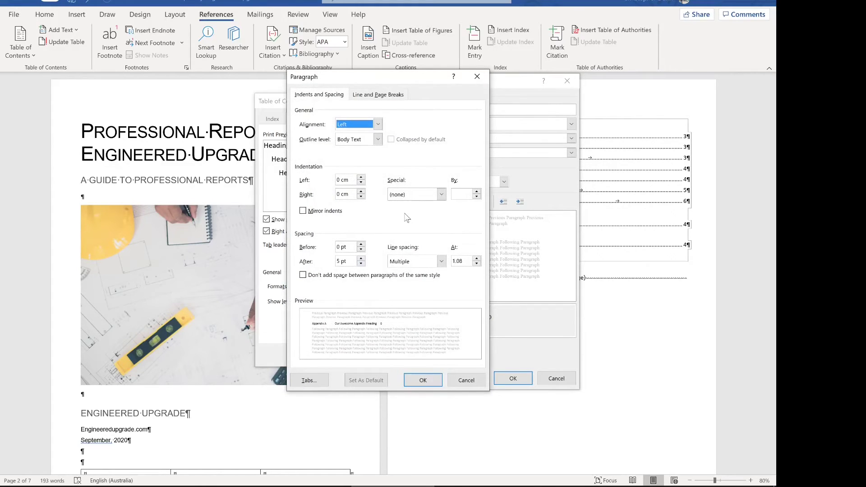
left_click(454, 383)
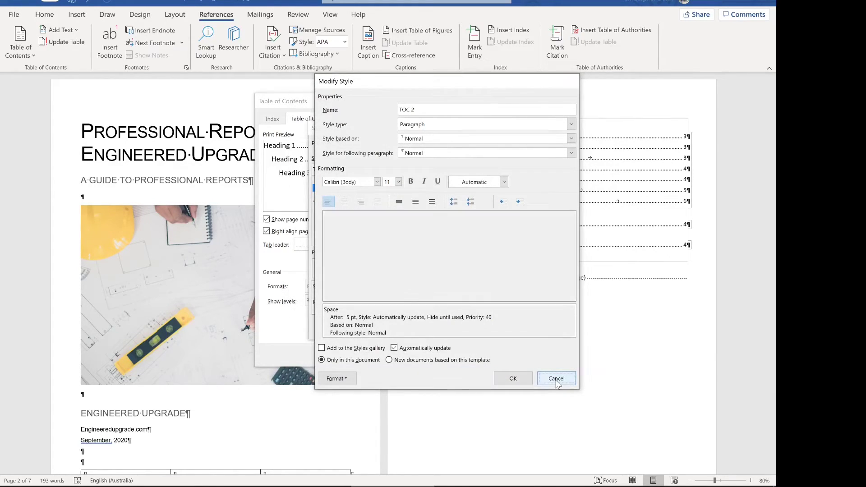
left_click(556, 380)
Step: Modify the TOC 3 style so its left paragraph indent is 0 cm
left_click(360, 196)
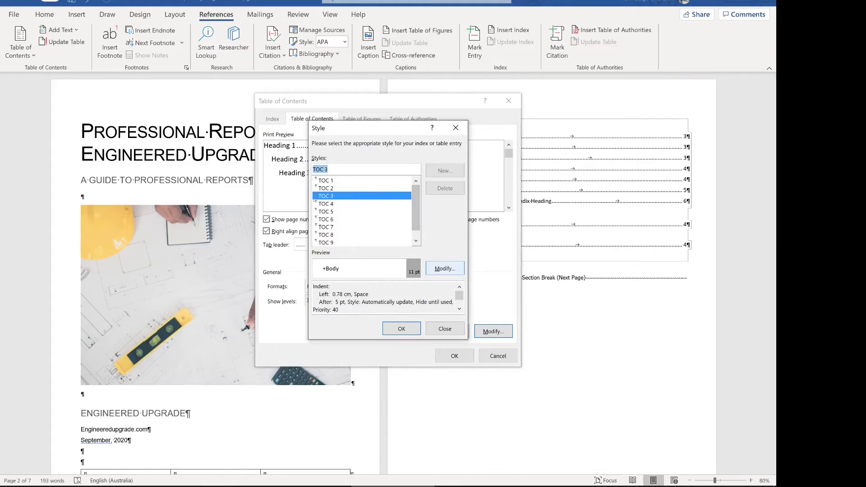
left_click(447, 269)
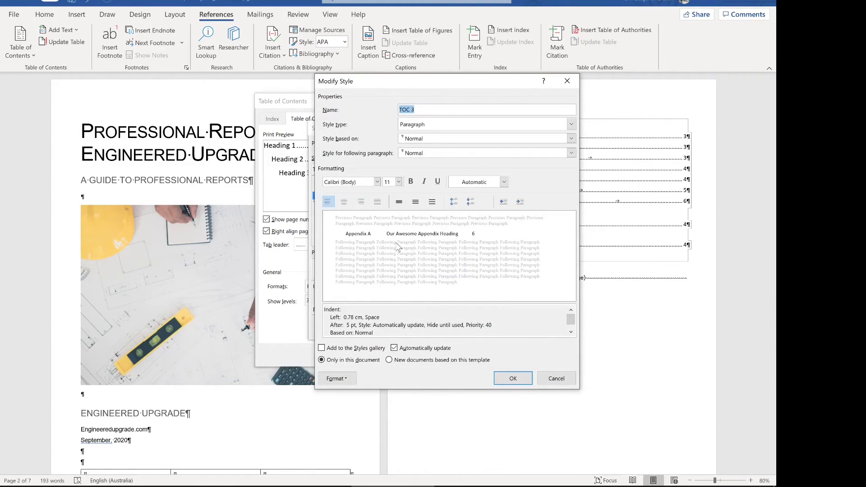
left_click(353, 379)
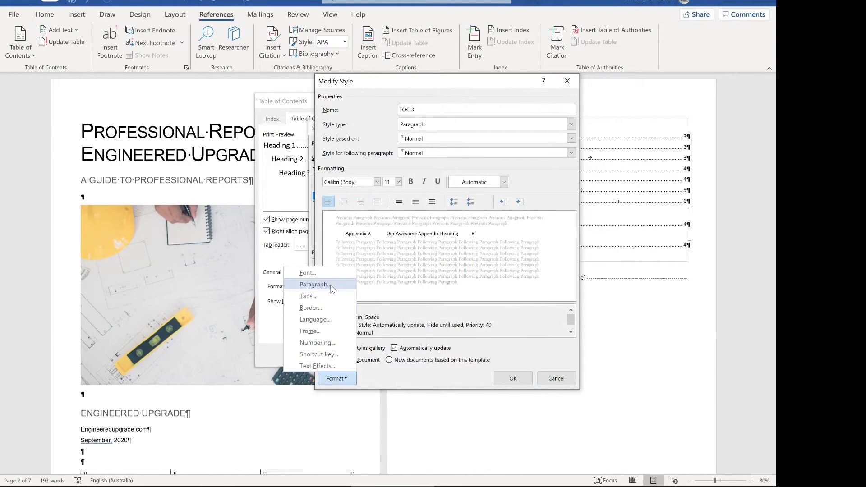
left_click(314, 284)
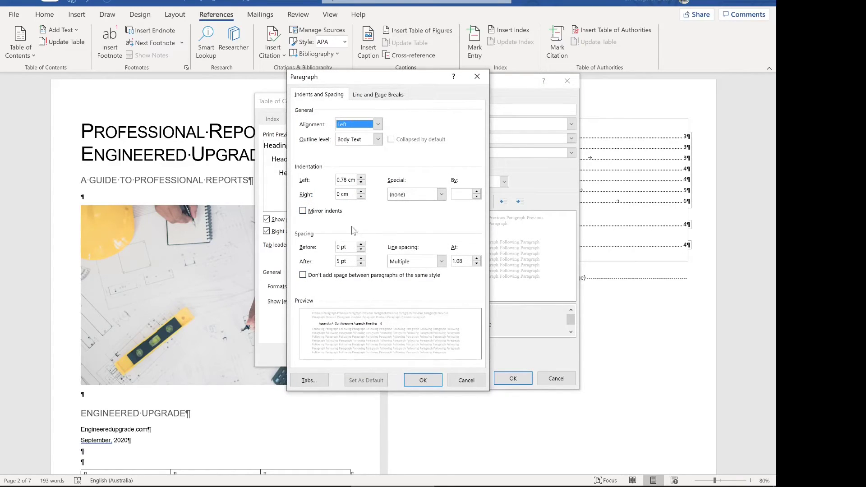
double_click(342, 179)
type("0")
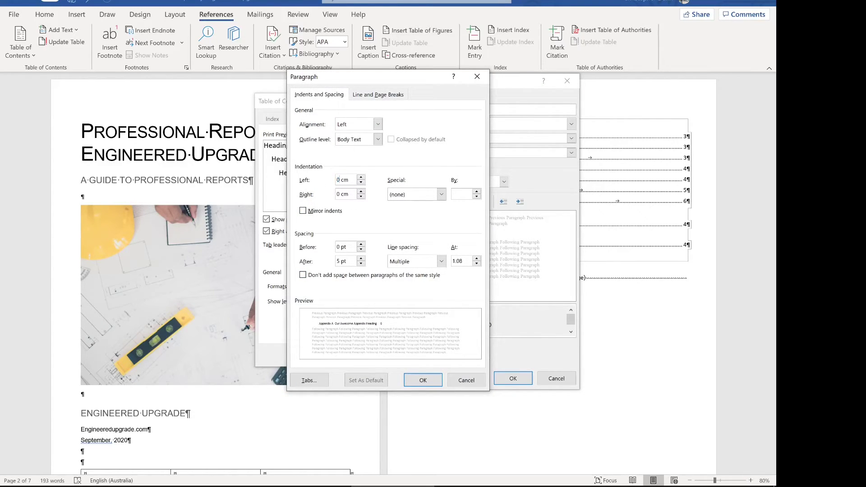
left_click(423, 381)
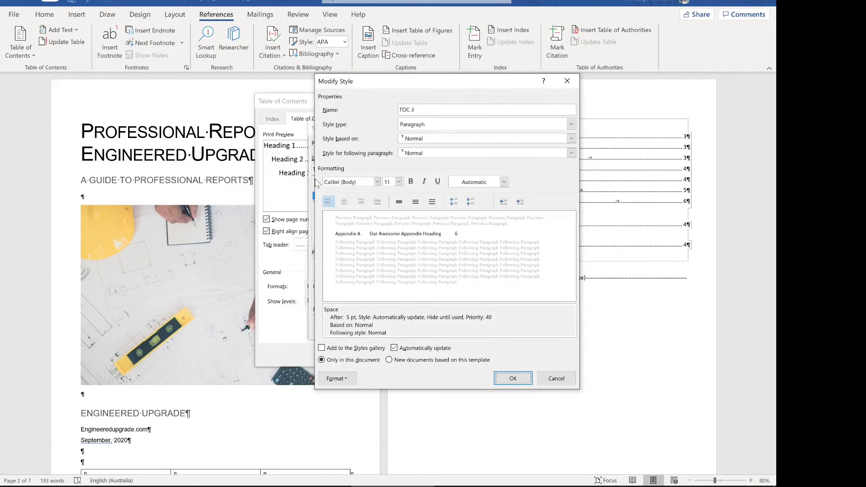
left_click(514, 379)
Step: Set the left paragraph indent of the TOC 4 style to 0 cm and accept the table of contents style changes
left_click(343, 205)
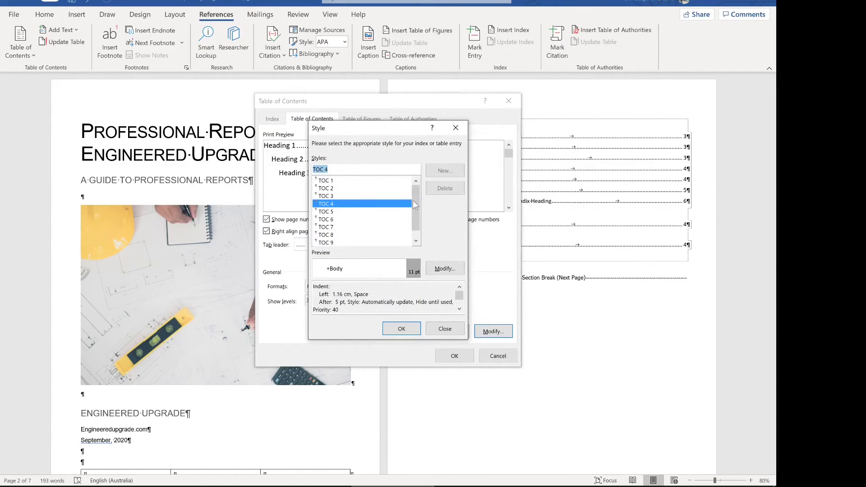
left_click(445, 269)
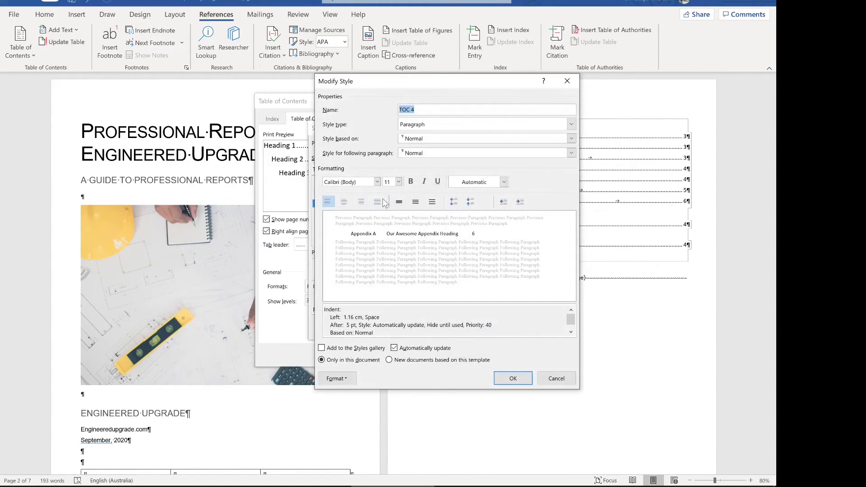
left_click(348, 379)
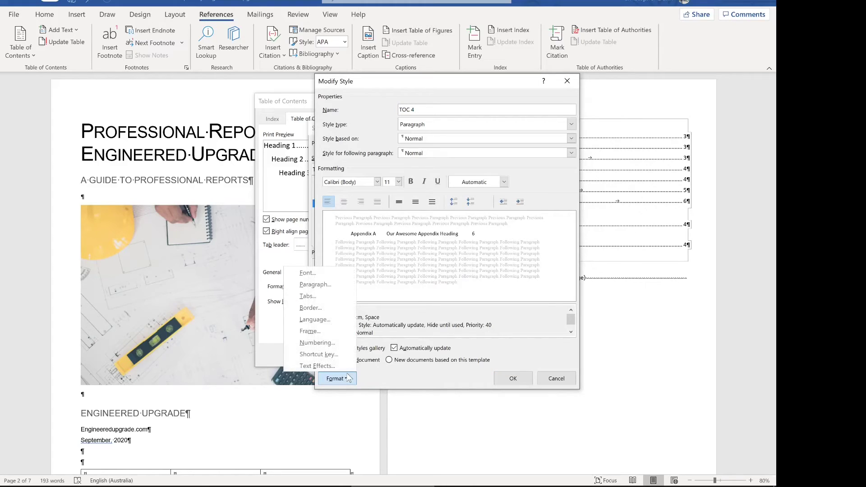
left_click(331, 289)
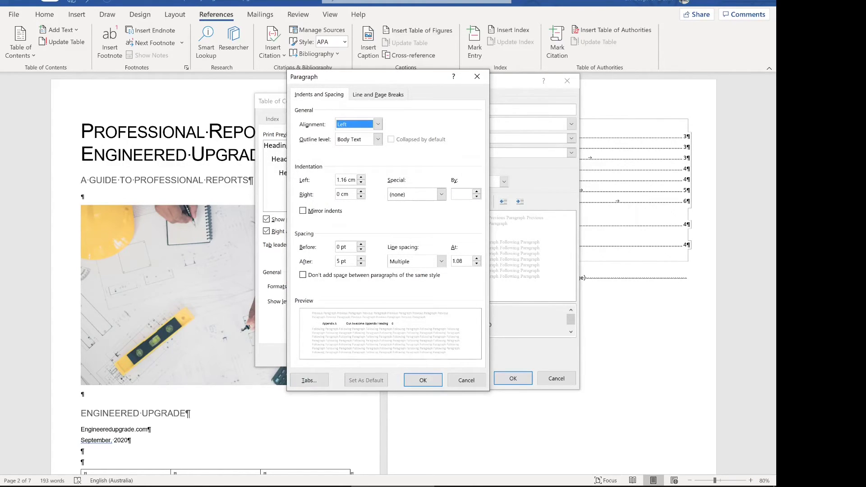
key("Tab")
key("Tab")
type("0")
key("Return")
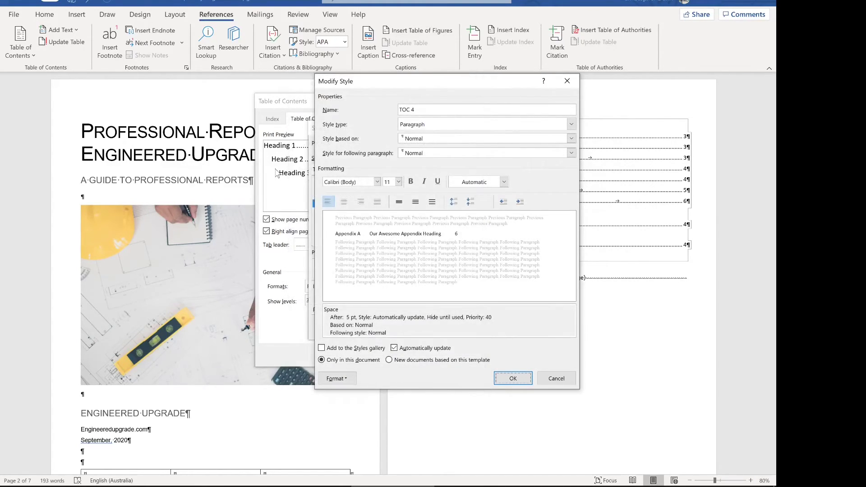
left_click(514, 381)
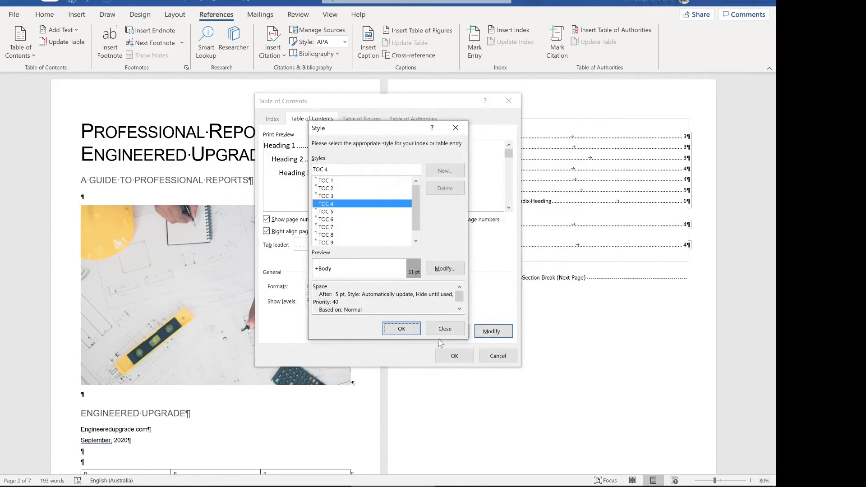
left_click(401, 329)
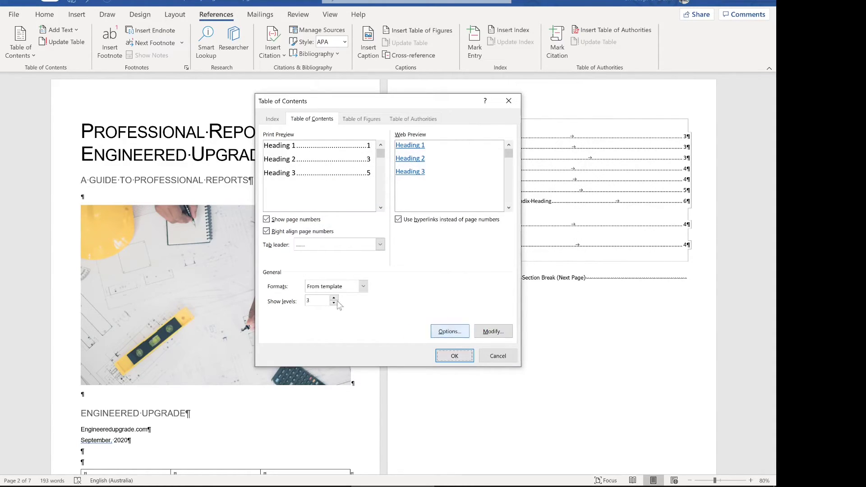
Step: Set the table of contents to show 4 levels and replace the existing table with it
left_click(321, 301)
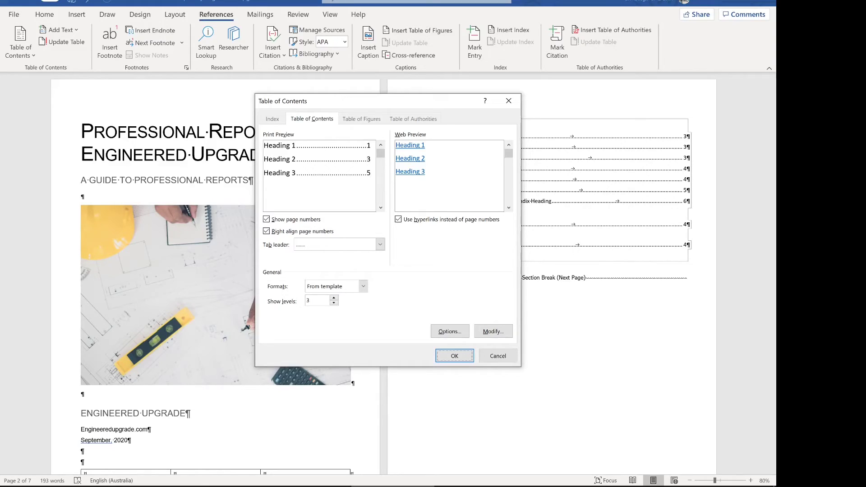
left_click(334, 298)
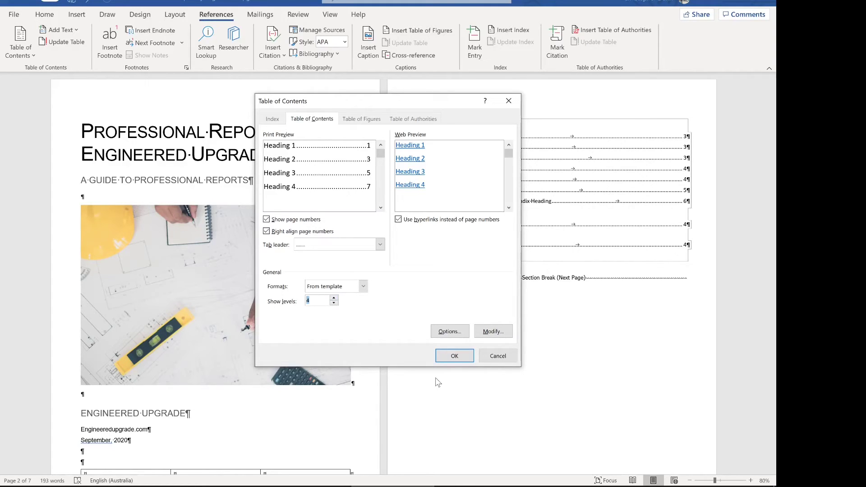
left_click(455, 356)
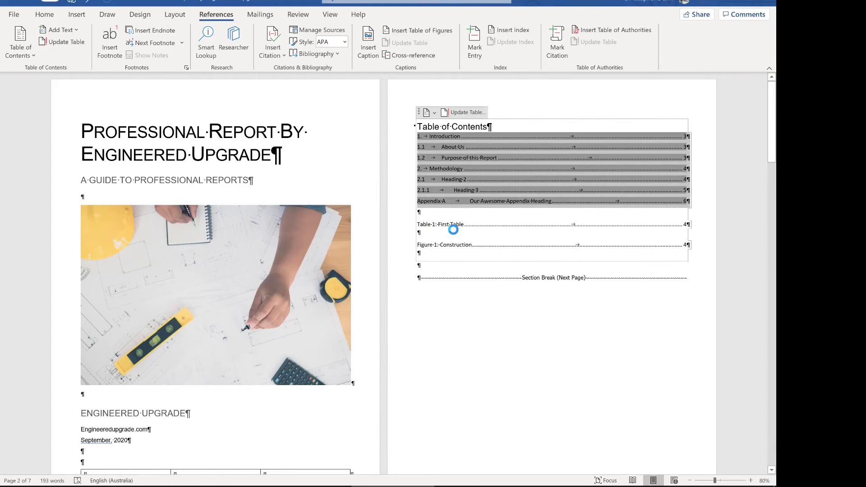
left_click(373, 271)
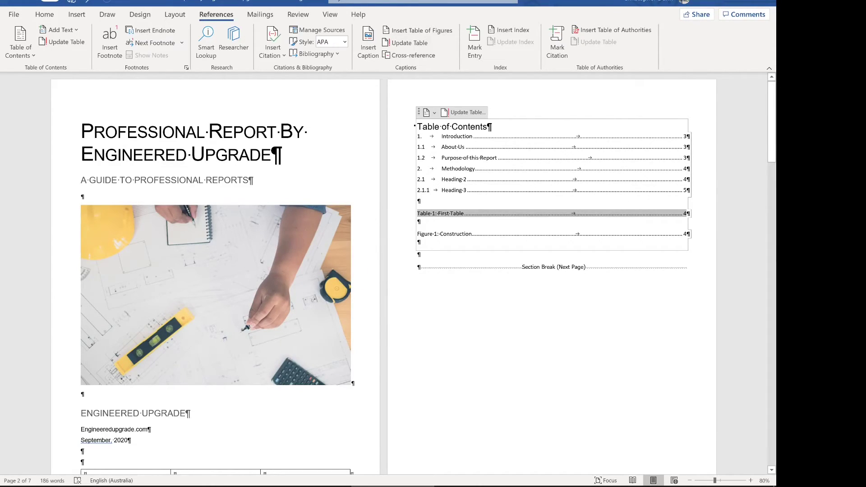
Step: Replace the table of contents with a custom one whose options include the Heading 9 style again
left_click(467, 190)
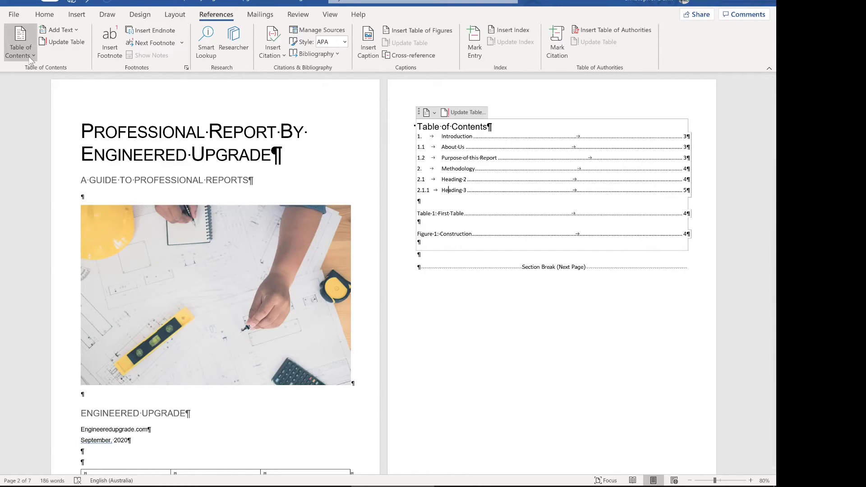
left_click(20, 43)
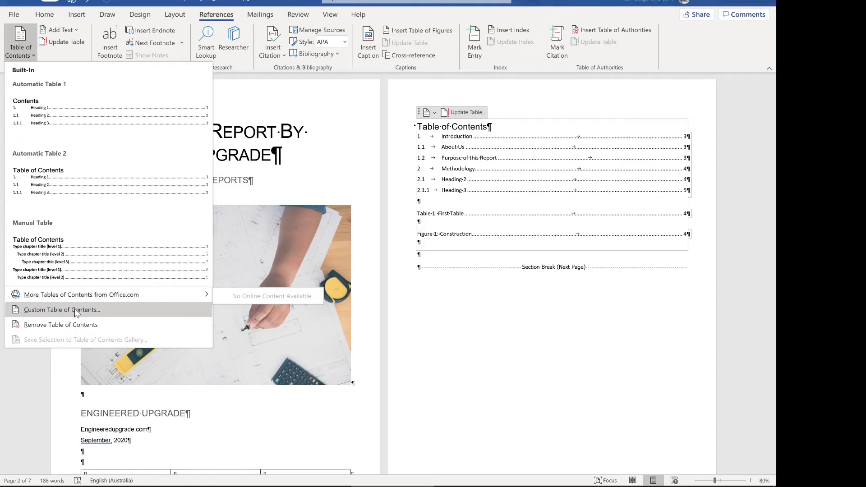
left_click(75, 310)
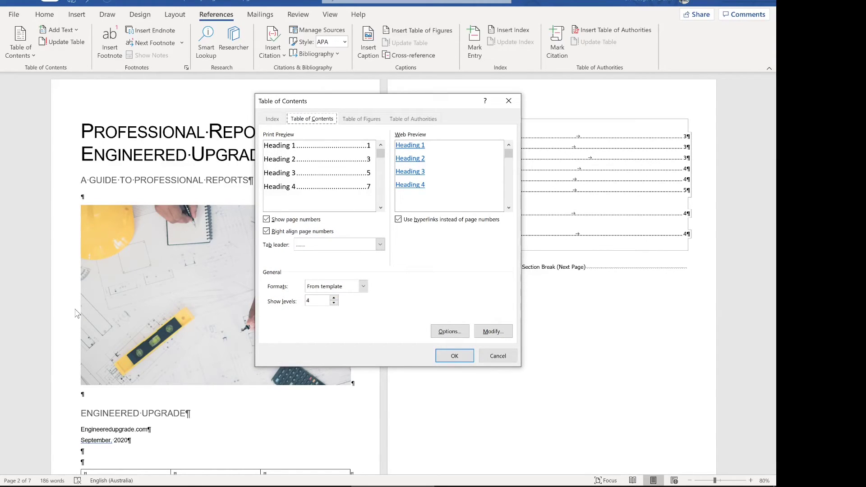
left_click(463, 339)
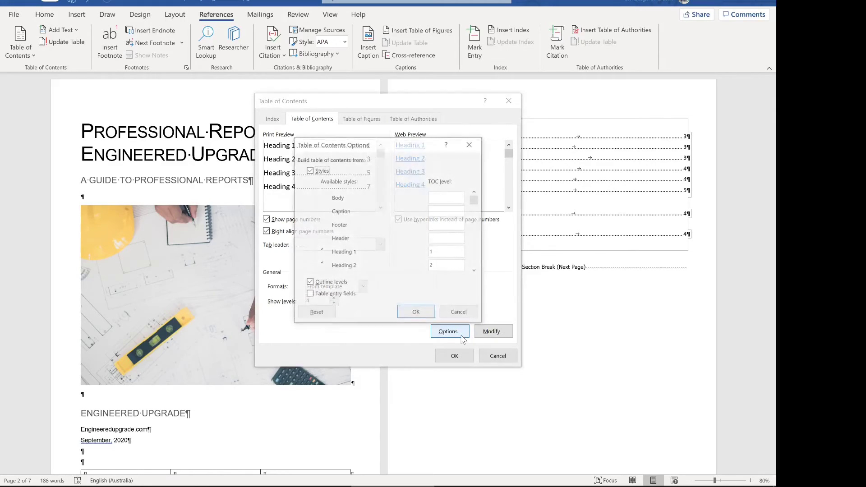
left_click(477, 272)
left_click(478, 271)
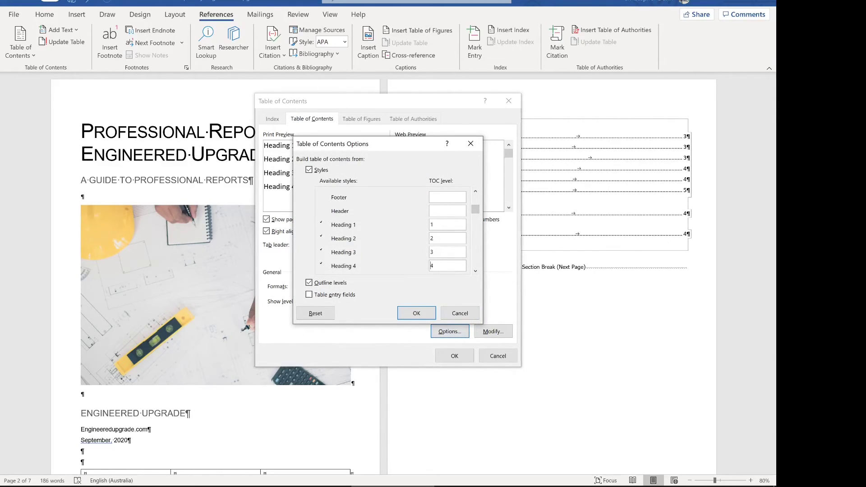
left_click(476, 271)
left_click(476, 272)
left_click(476, 271)
left_click(477, 272)
left_click(476, 271)
left_click(417, 313)
left_click(454, 357)
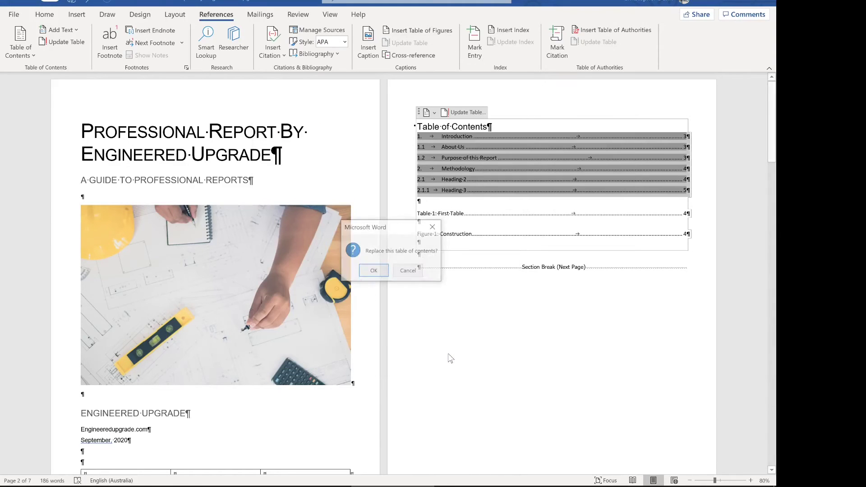
key("Return")
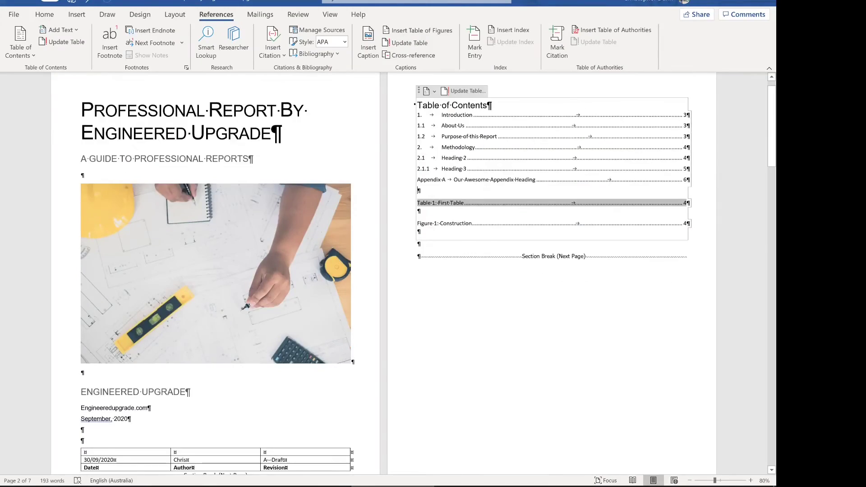
Step: Review the updated table of contents and the appendix title page, including the multilevel list choices and Heading 9 style behind its heading
scroll(425, 251, "down", 15)
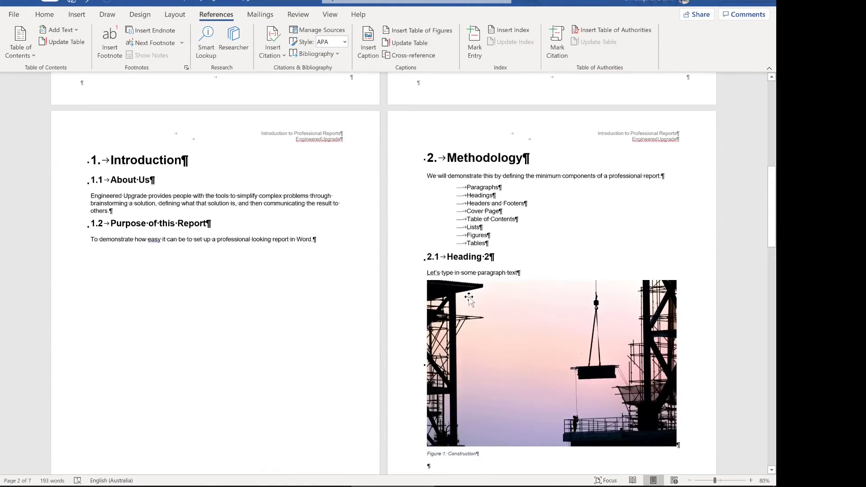
scroll(471, 301, "up", 15)
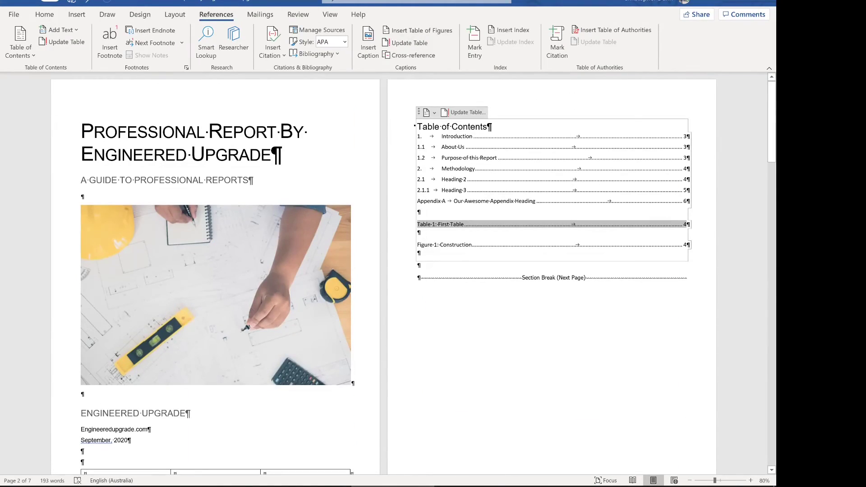
scroll(471, 302, "down", 12)
scroll(471, 302, "down", 6)
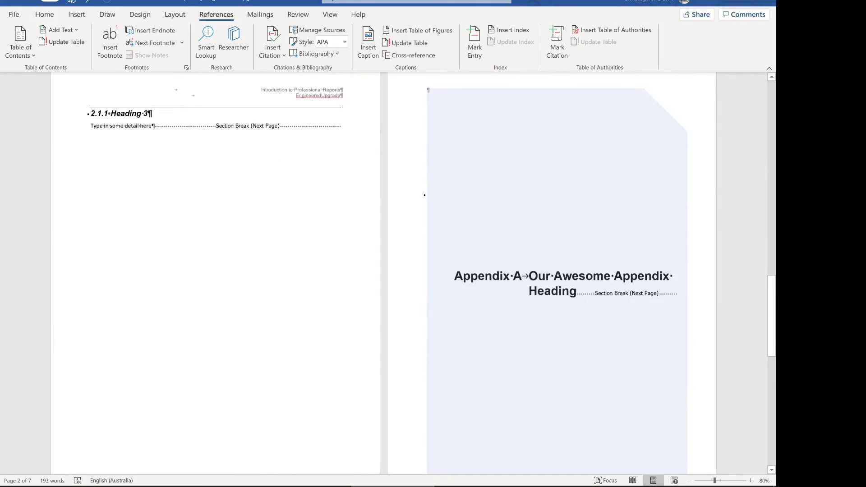
left_click(45, 14)
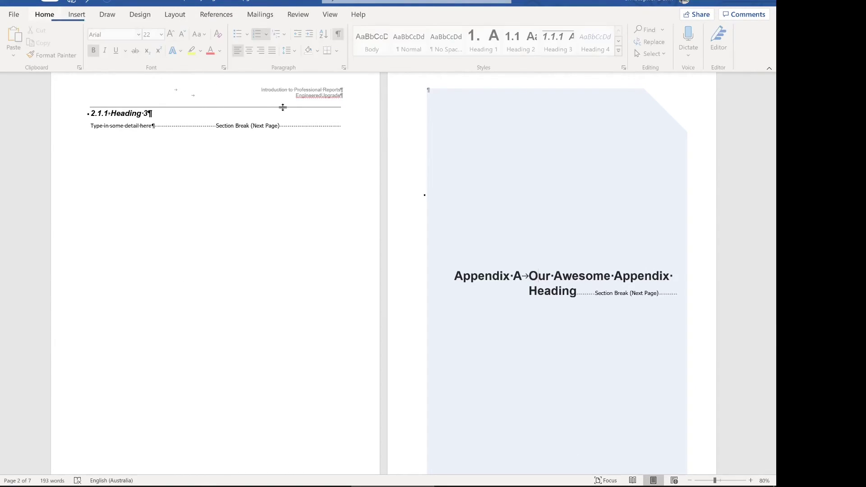
left_click(286, 35)
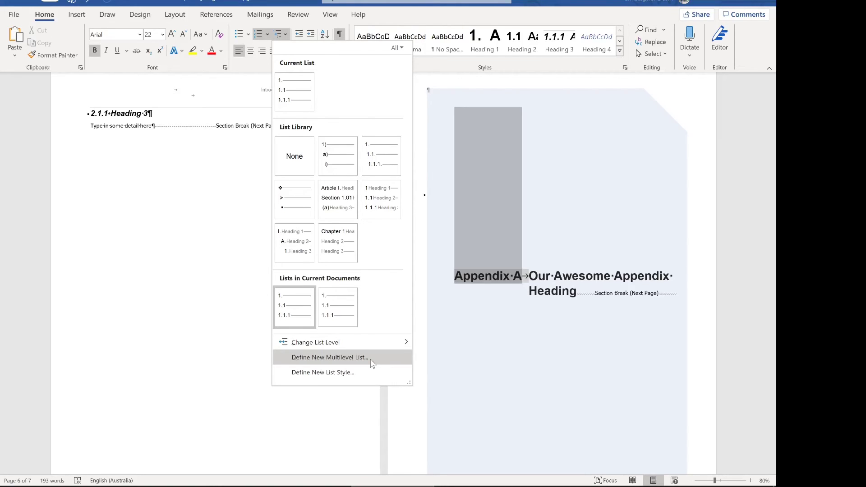
left_click(621, 49)
left_click(620, 42)
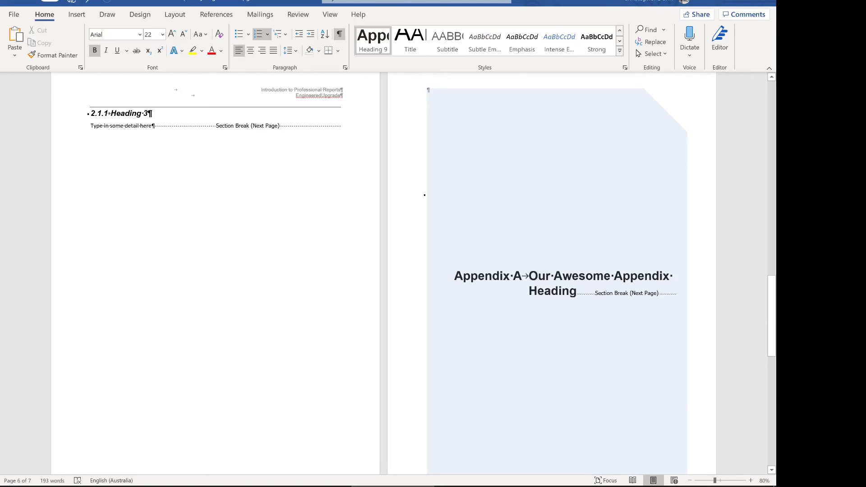
Step: Look over the appendix title and text pages, then check the appendix entry in the table of contents
scroll(489, 274, "down", 10)
scroll(489, 274, "up", 6)
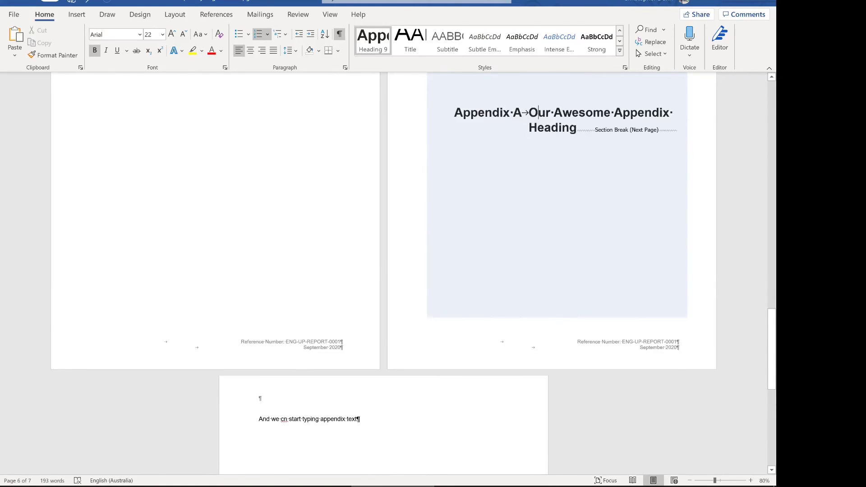
scroll(489, 274, "up", 3)
scroll(489, 274, "down", 3)
scroll(489, 274, "up", 15)
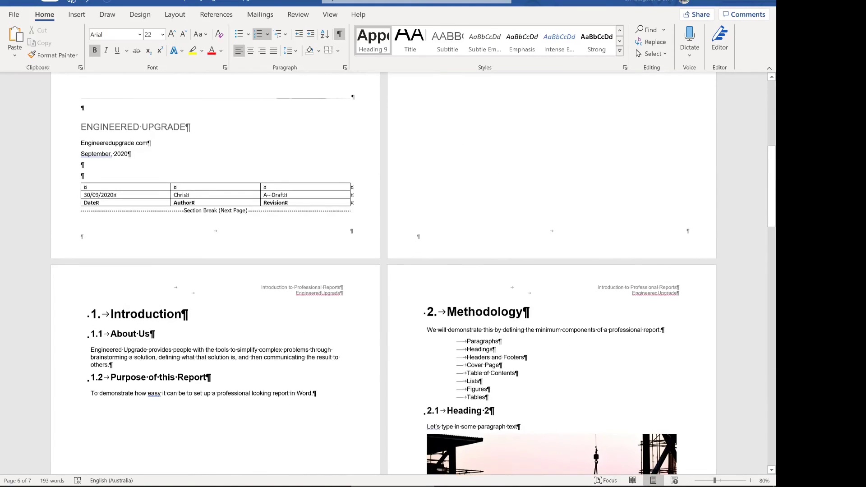
scroll(490, 274, "up", 6)
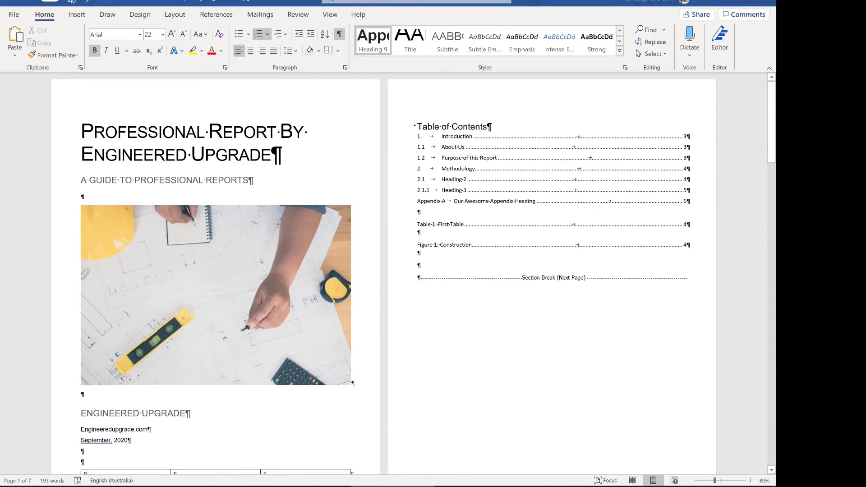
left_click(542, 189)
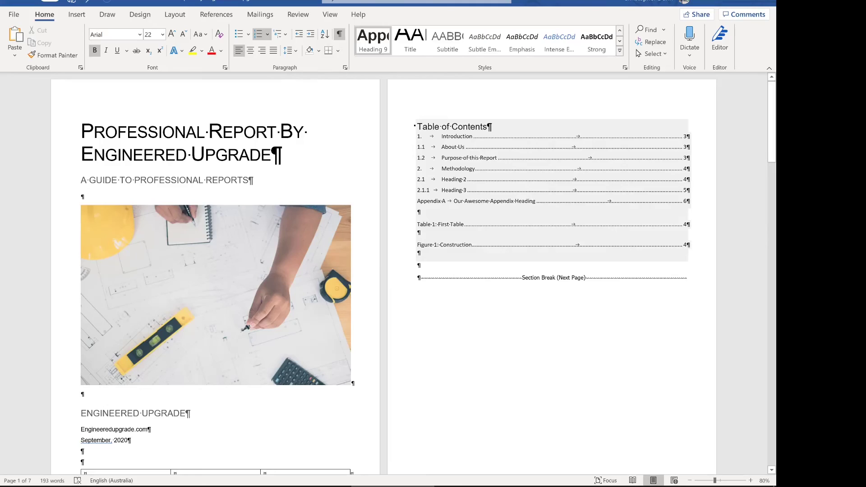